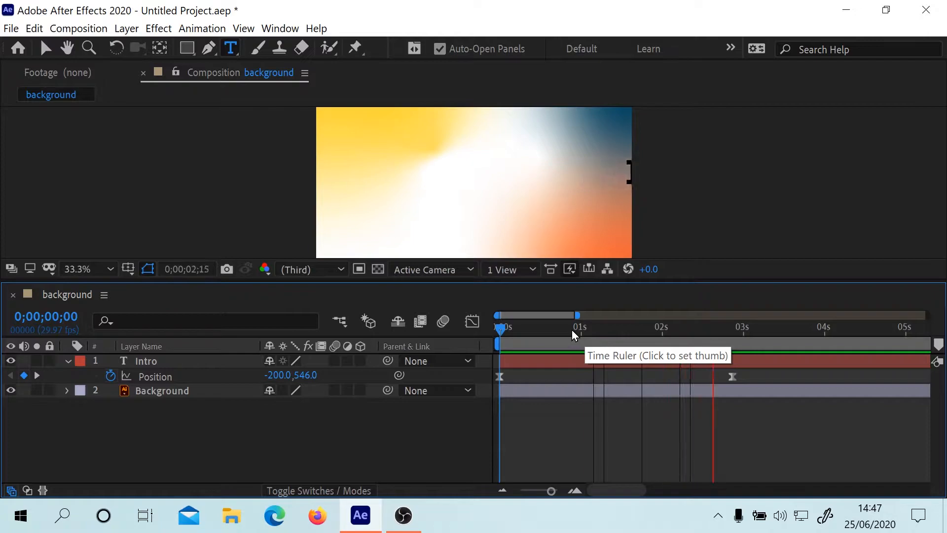
Step: Convert the Intro layer's two Position keyframes to linear interpolation and preview the motion
key("space")
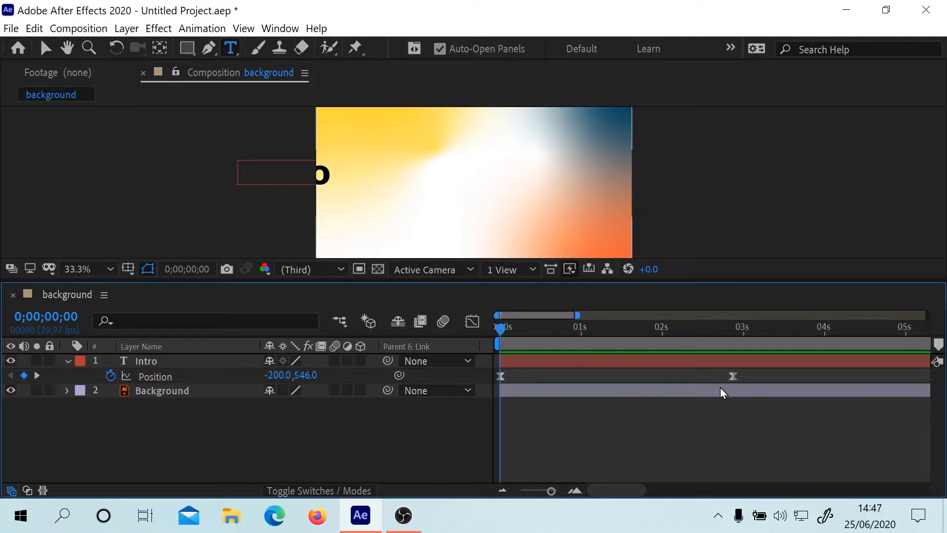
left_click(733, 376)
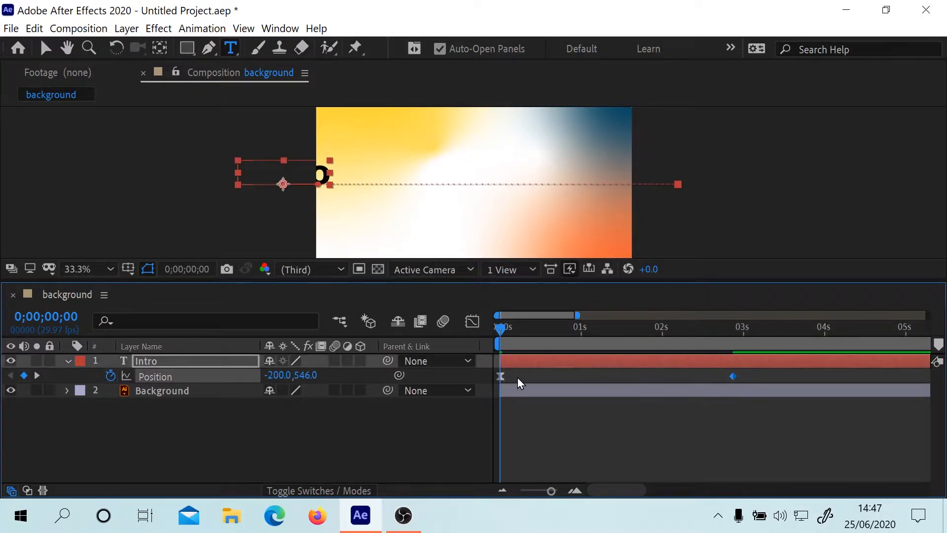
left_click(500, 377)
left_click_drag(495, 330, 448, 324)
key("space")
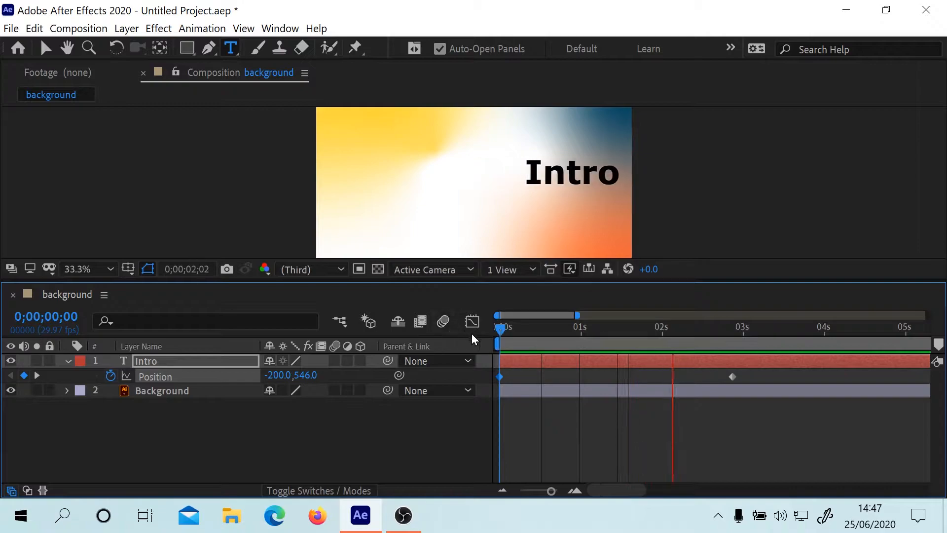
key("space")
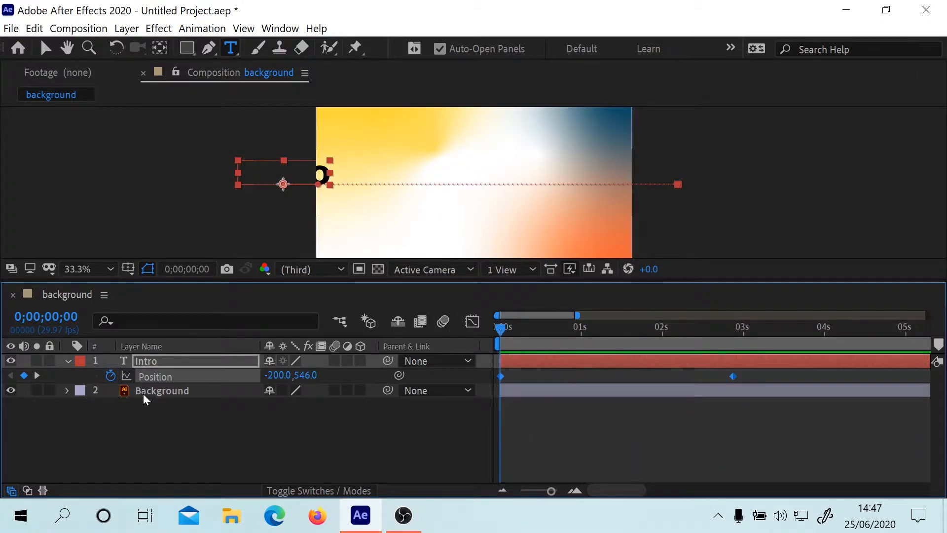
Step: Apply Easy Ease to both Position keyframes of the Intro layer and preview the motion
left_click(733, 376)
right_click(734, 376)
mouse_move(753, 368)
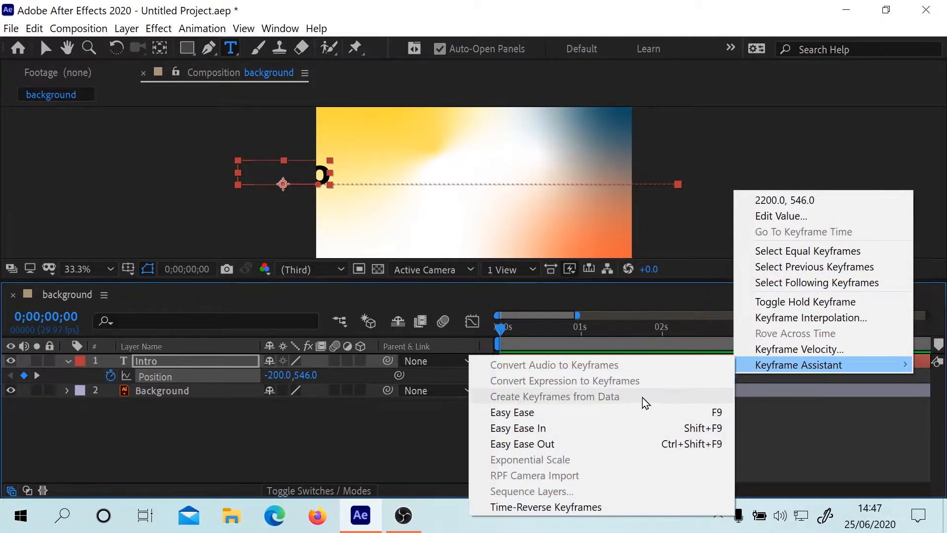
left_click(605, 413)
key("space")
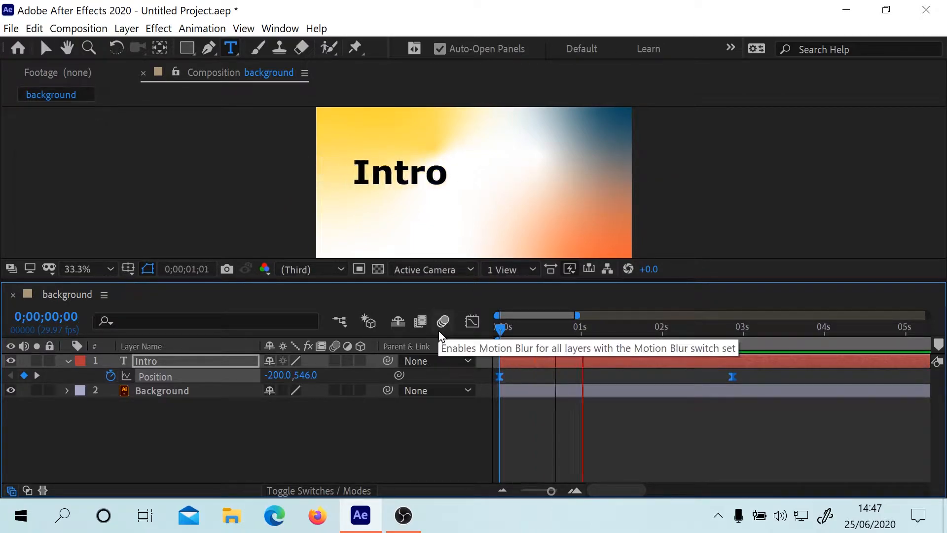
left_click_drag(624, 329, 480, 325)
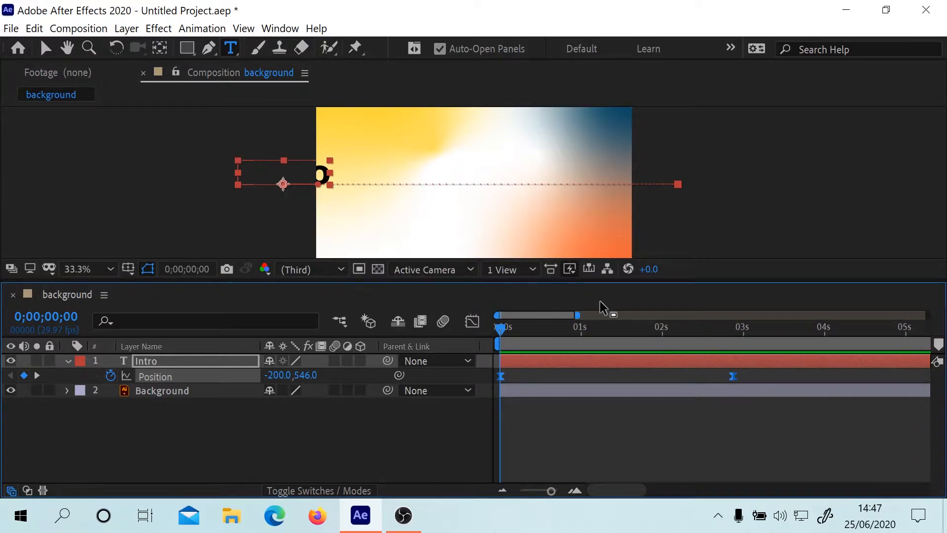
Step: Show the Intro layer's Position curve in an enlarged Graph Editor and check the graph type options
left_click(474, 321)
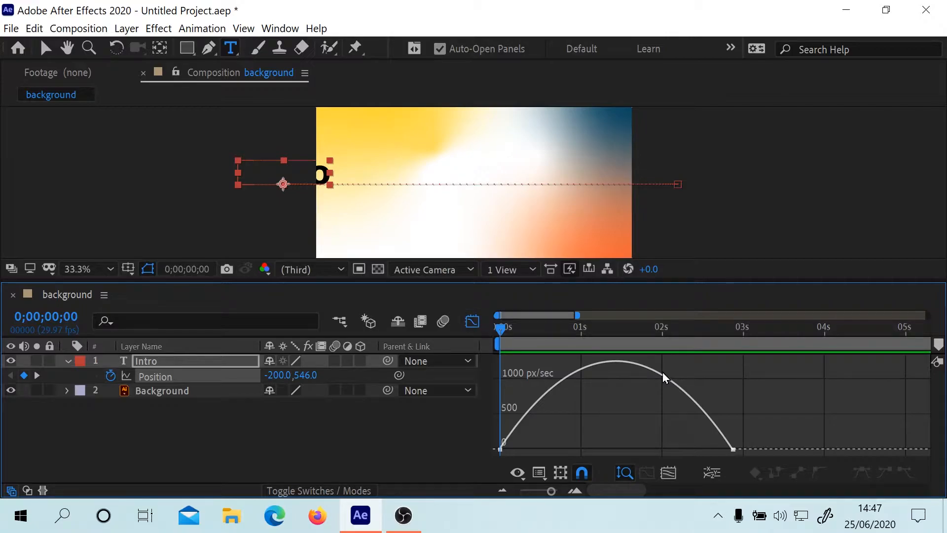
left_click_drag(584, 287, 557, 235)
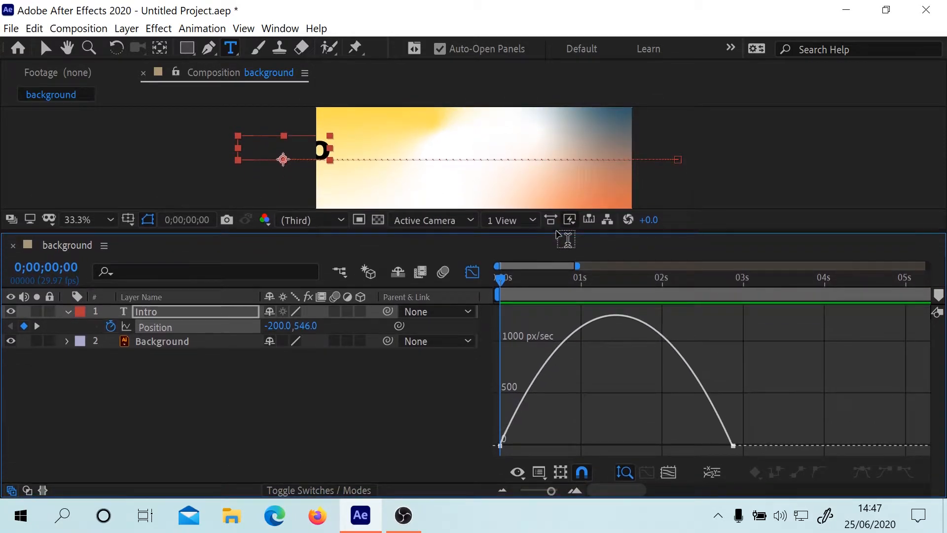
left_click(548, 473)
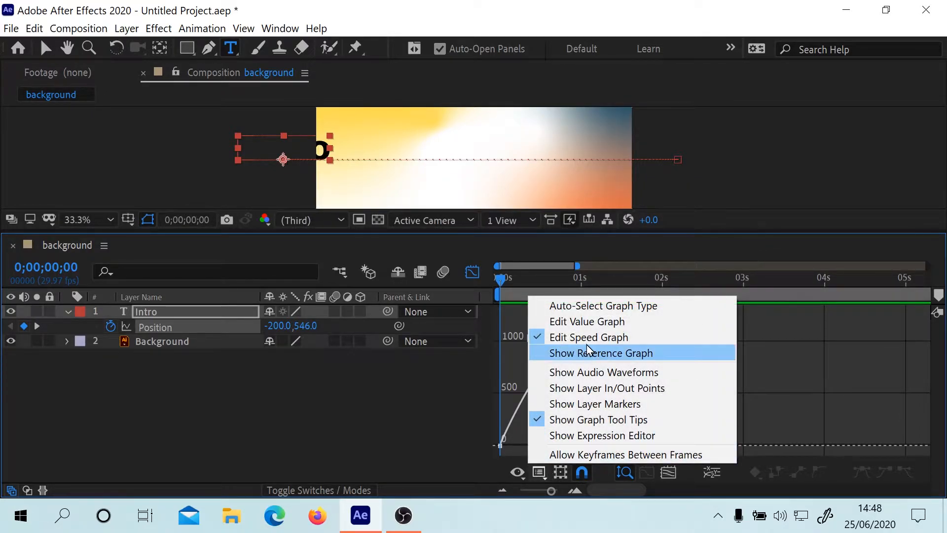
left_click(812, 253)
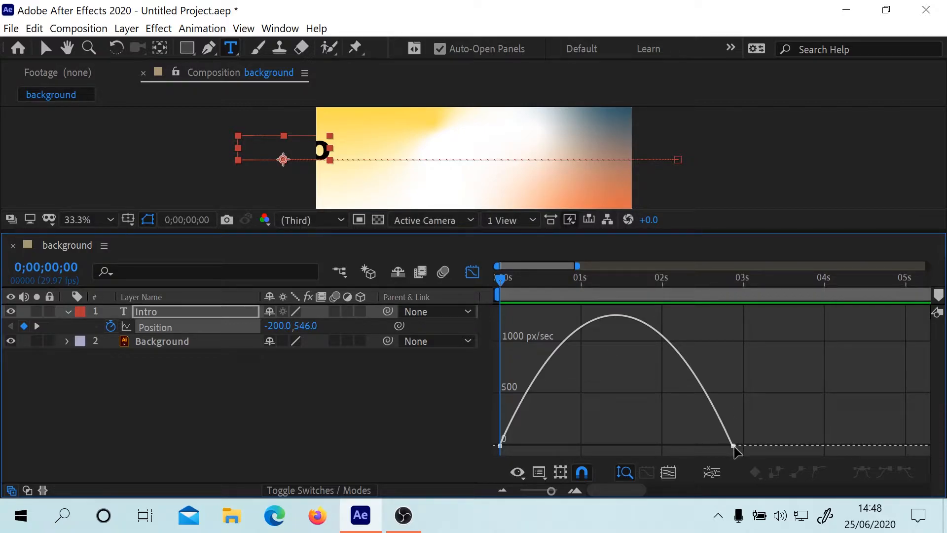
Step: Move the last Position keyframe to about 0;00;01;22 in the speed graph and preview the faster motion
left_click_drag(733, 446, 644, 457)
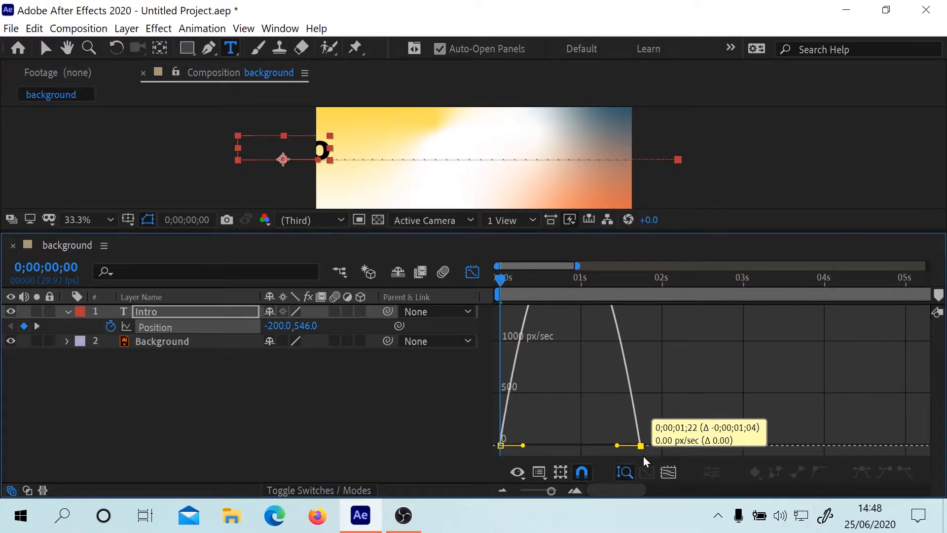
left_click_drag(643, 456, 638, 453)
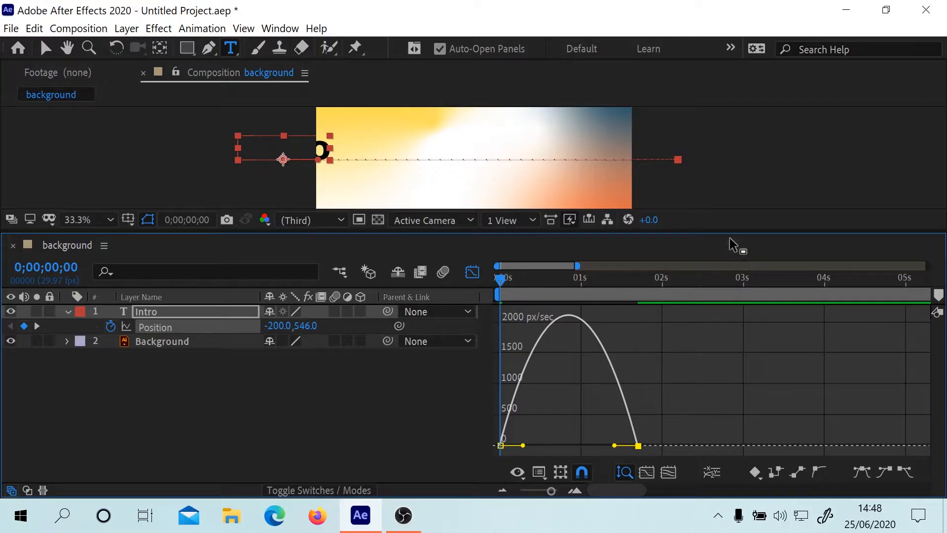
left_click_drag(727, 231, 696, 353)
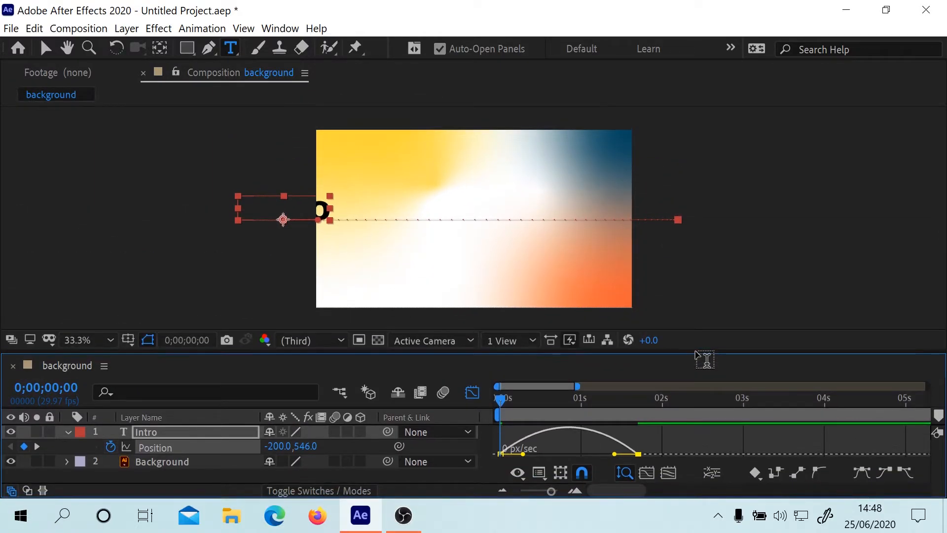
key("space")
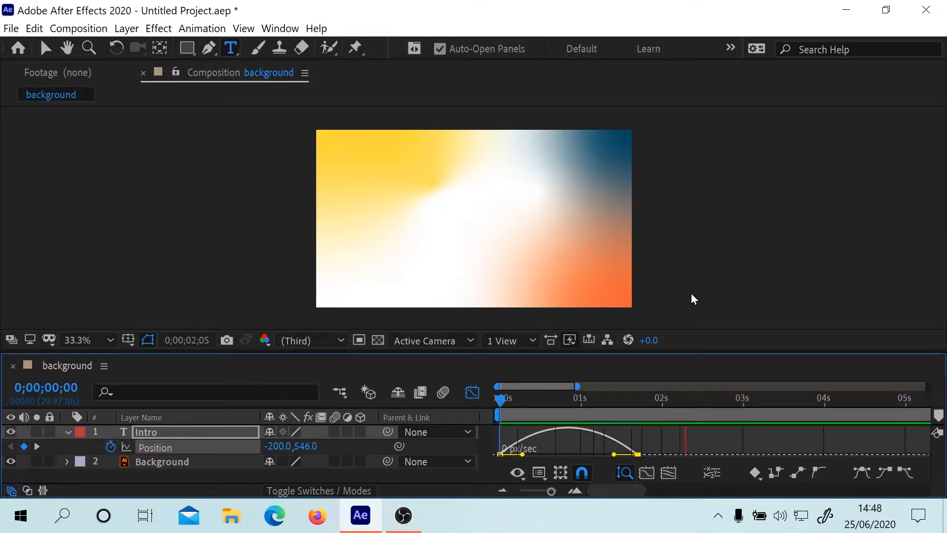
Step: Raise the last Position keyframe's incoming speed to about 1850 px/sec with a longer influence handle, and preview the accelerating motion
left_click_drag(672, 352, 672, 257)
left_click_drag(614, 446, 583, 347)
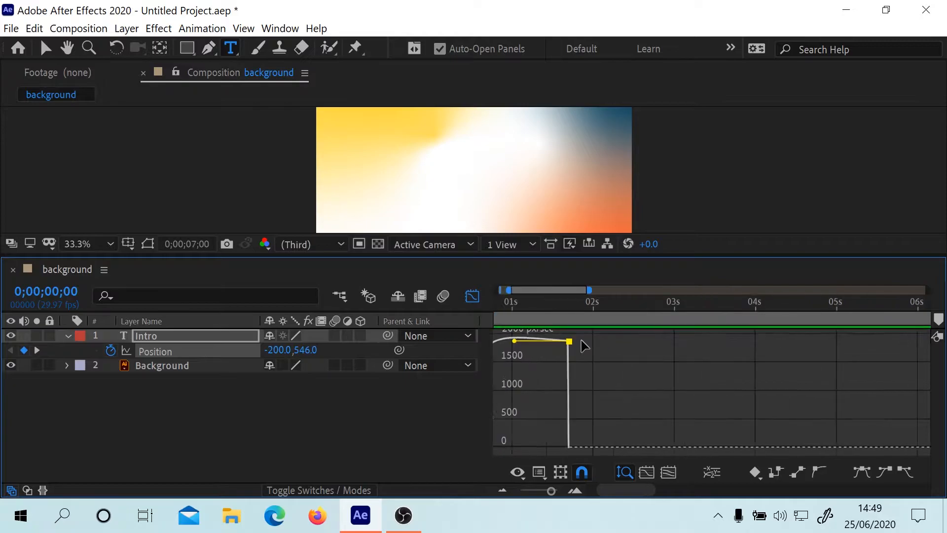
scroll(582, 345, "right", 3)
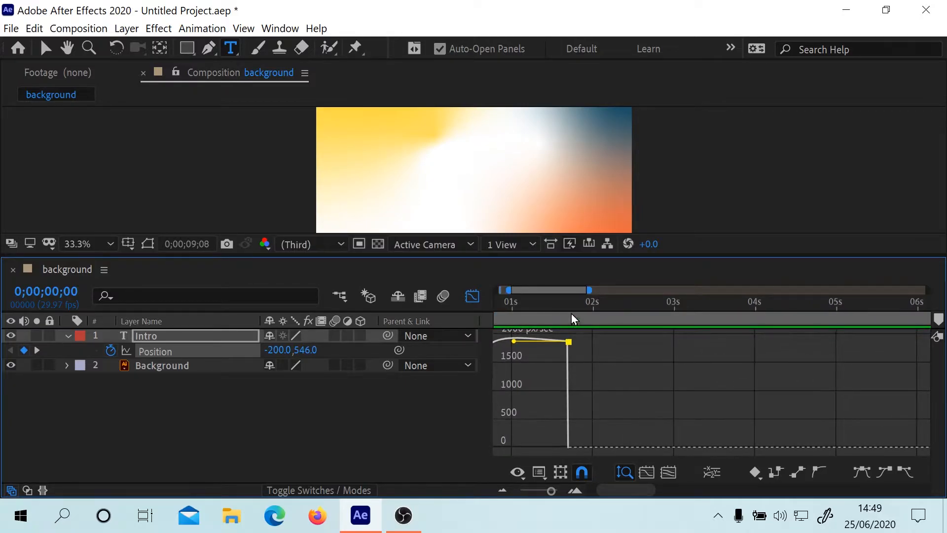
key("space")
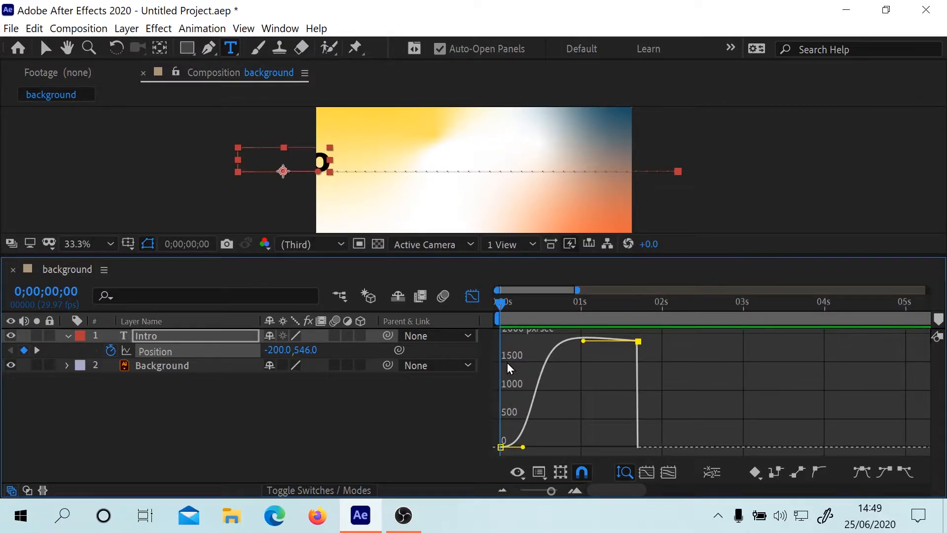
key("space")
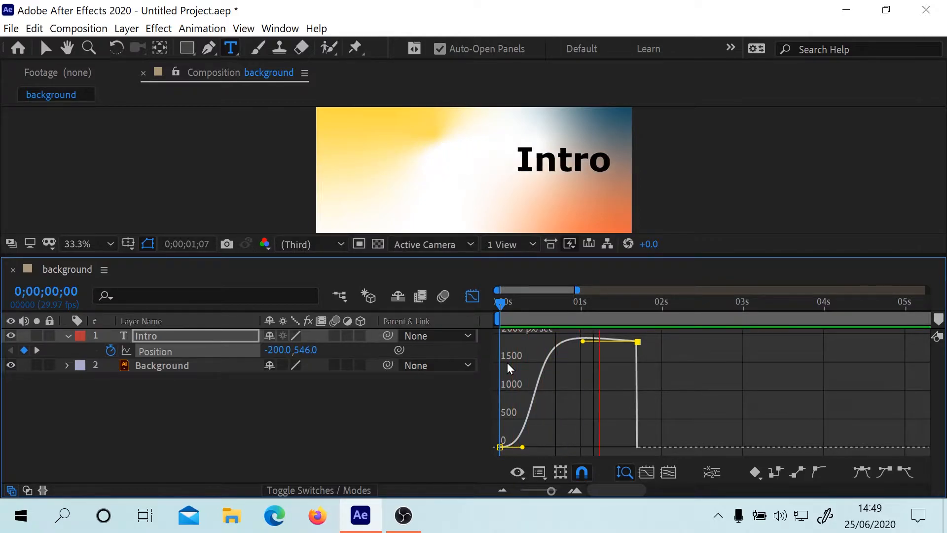
key("space")
left_click_drag(549, 321, 660, 345)
key("Home")
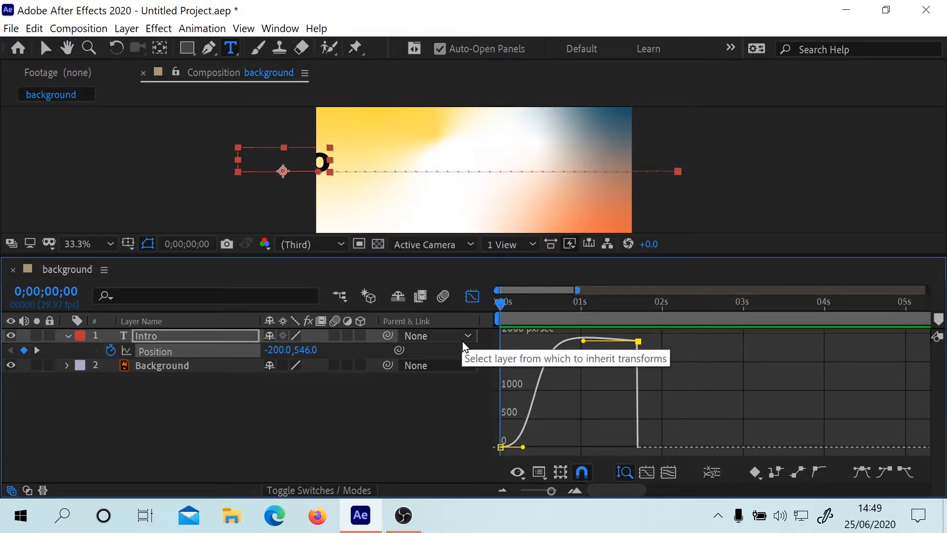
key("space")
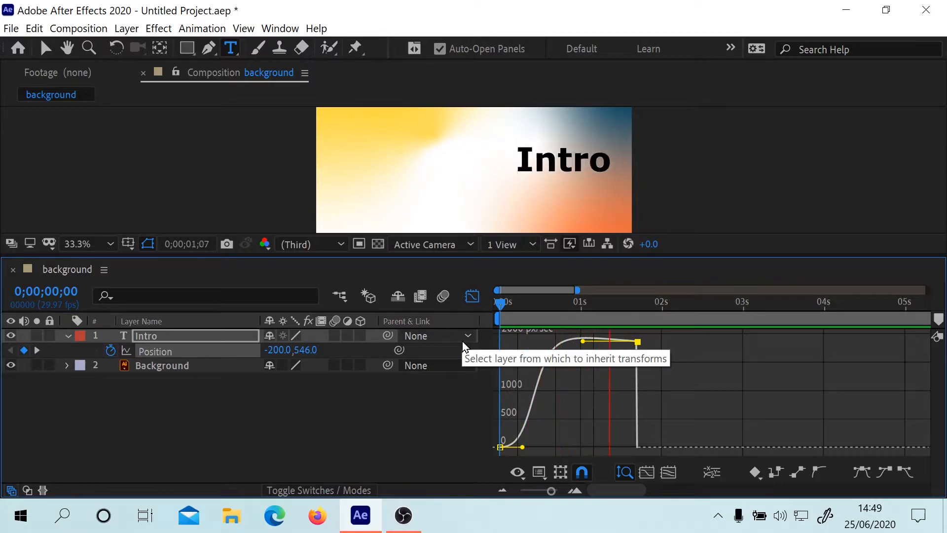
left_click(537, 320)
left_click_drag(537, 320, 499, 319)
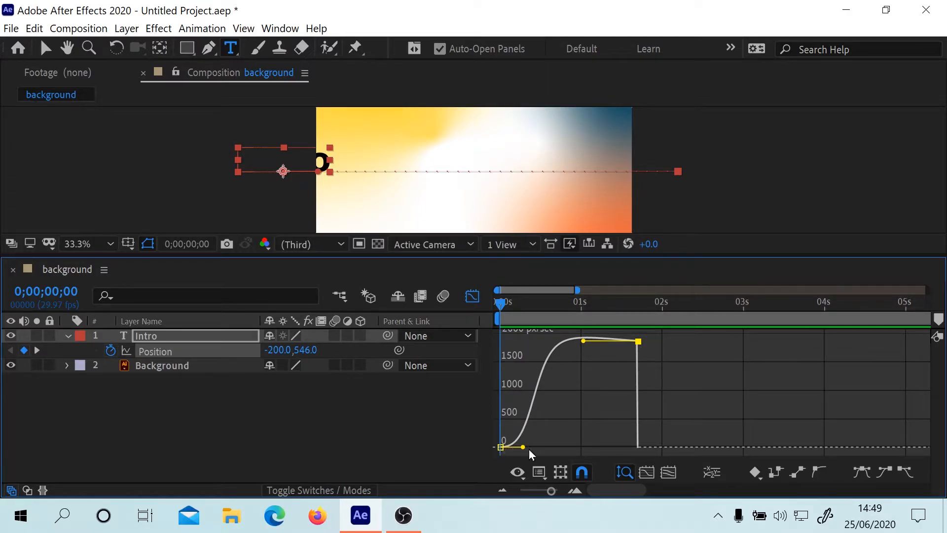
Step: Raise the first Position keyframe's speed to about 1900 px/sec and lower the last keyframe to 0 px/sec at about 1.5 seconds
left_click_drag(522, 448, 508, 349)
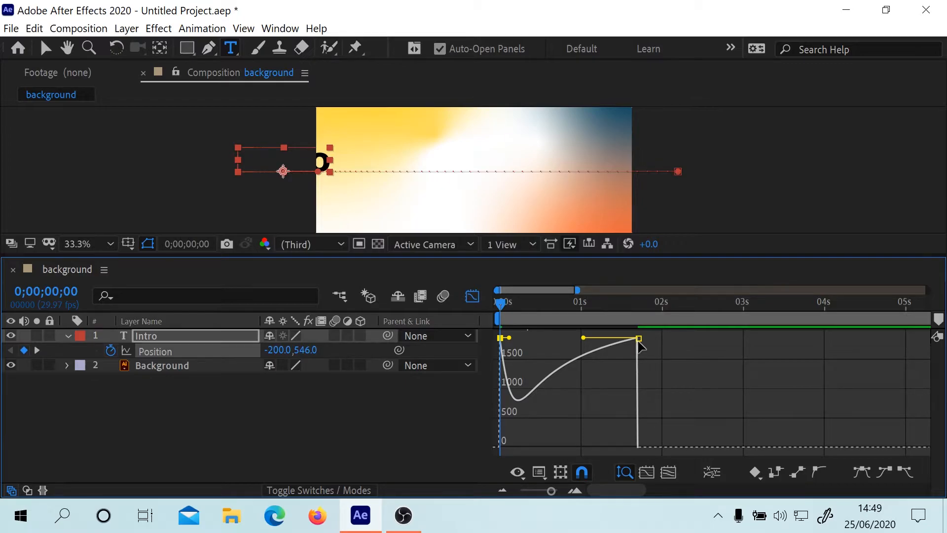
left_click_drag(638, 350, 624, 425)
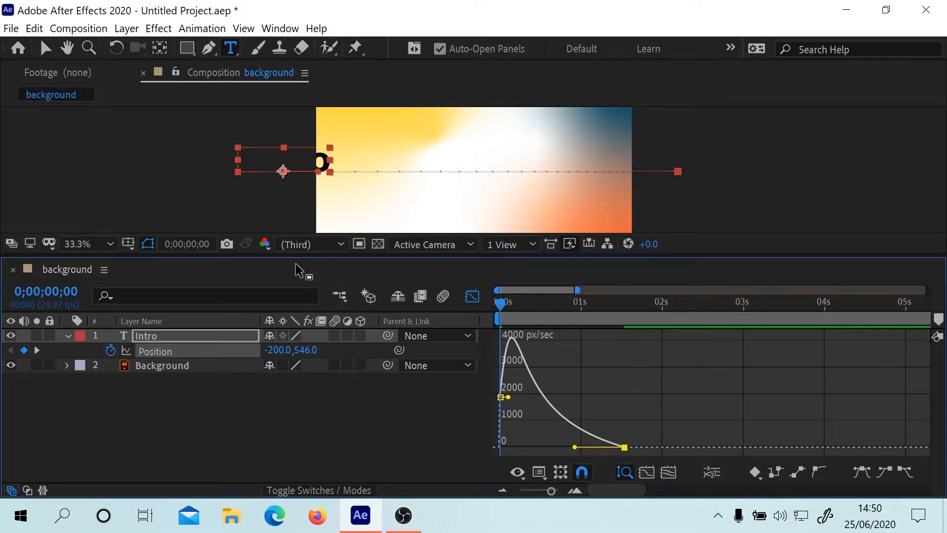
Step: Preview the Intro text's motion repeatedly from the start to examine the effect of the reshaped speed curve
key("space")
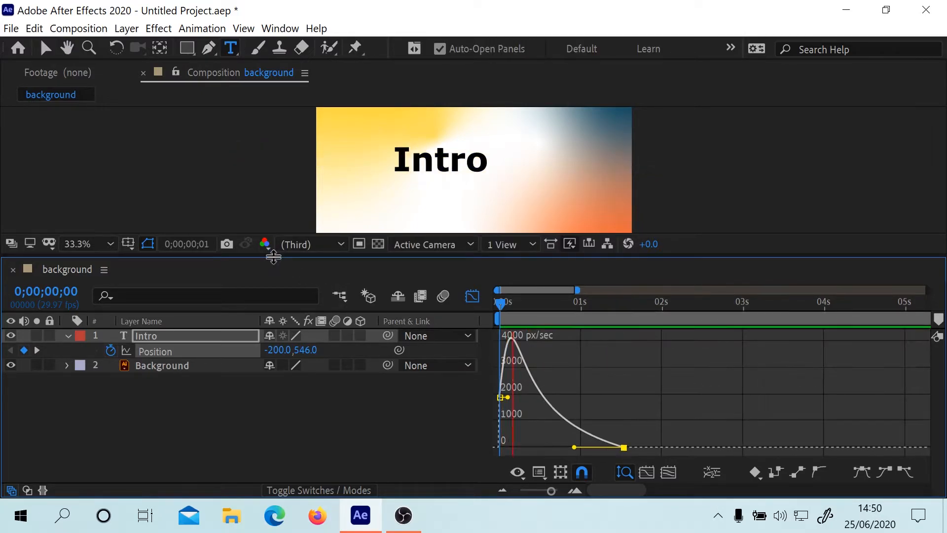
key("space")
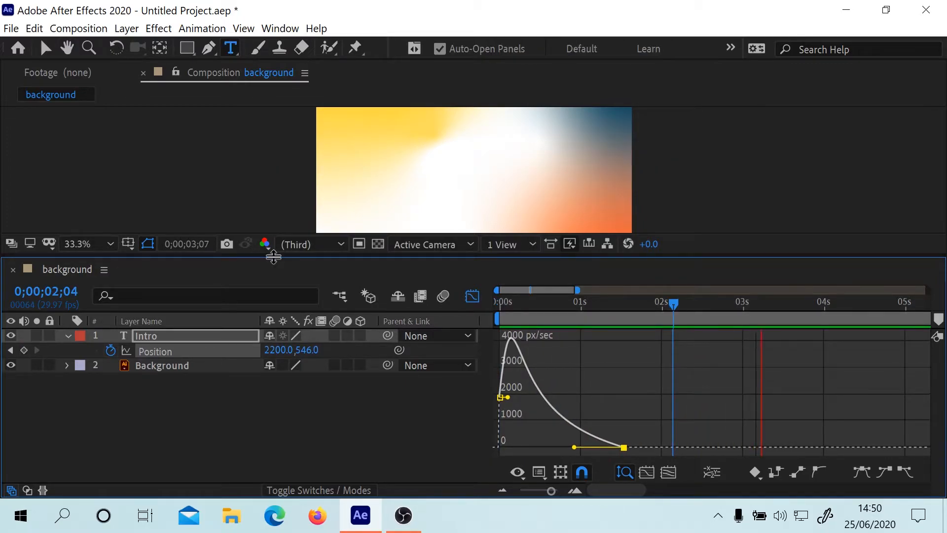
key("space")
key("space")
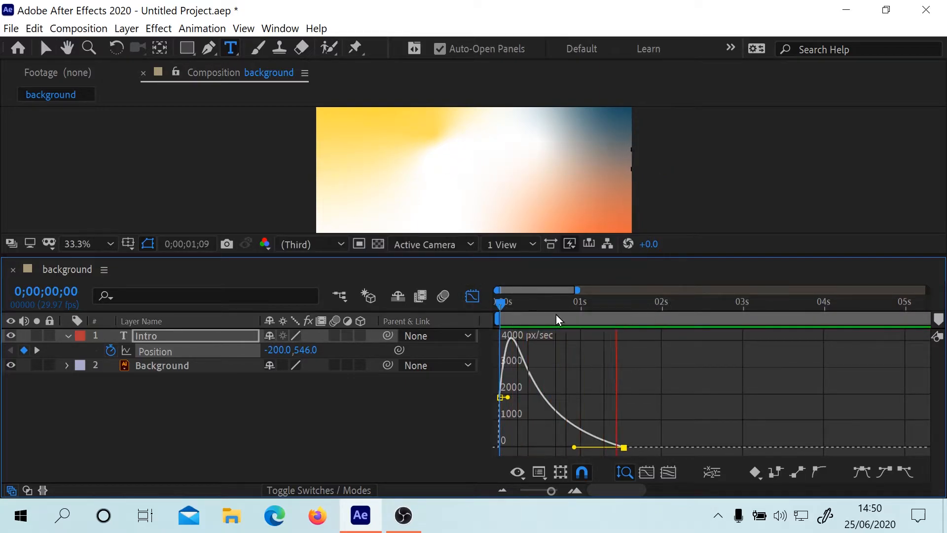
key("space")
key("space")
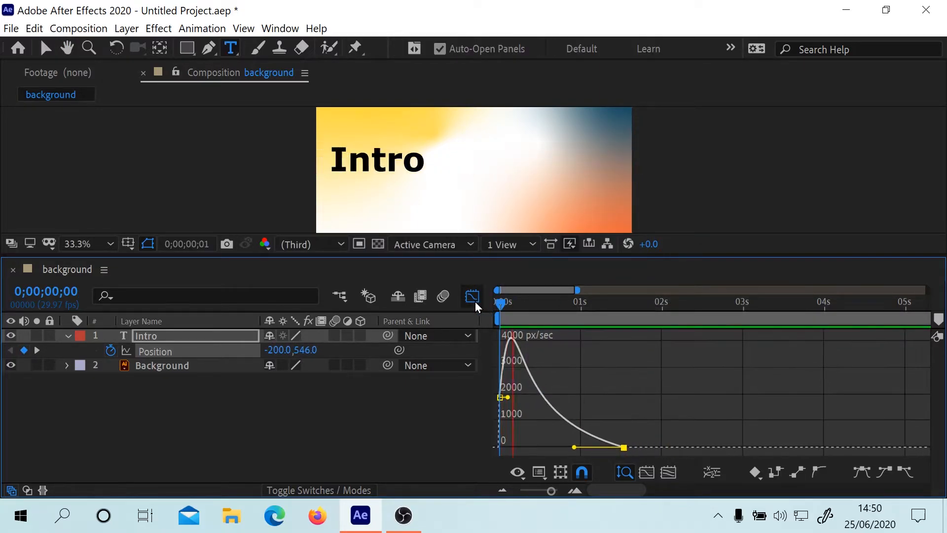
key("space")
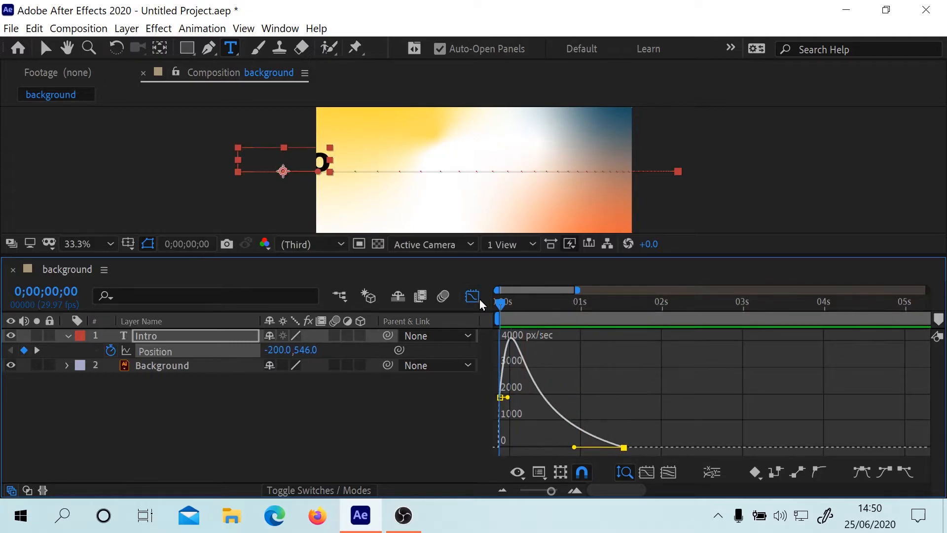
key("space")
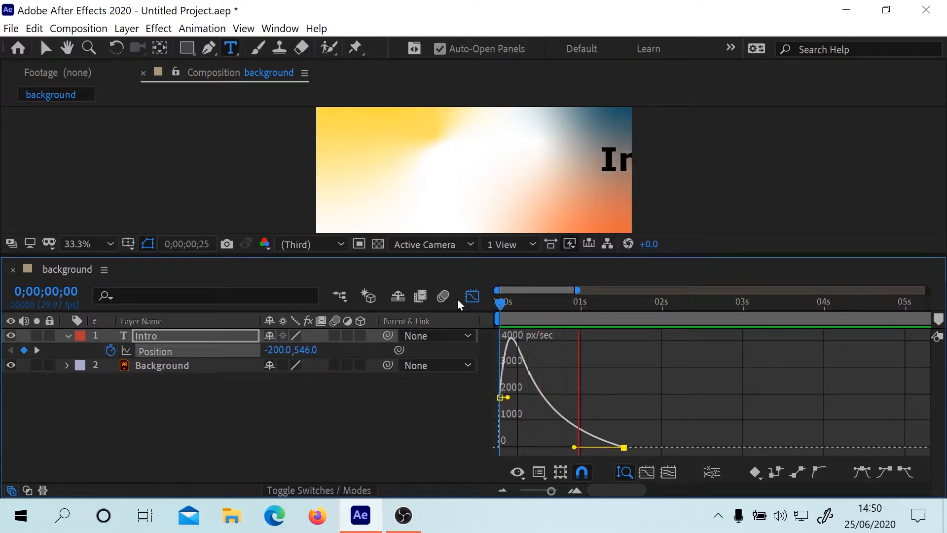
key("space")
key("space")
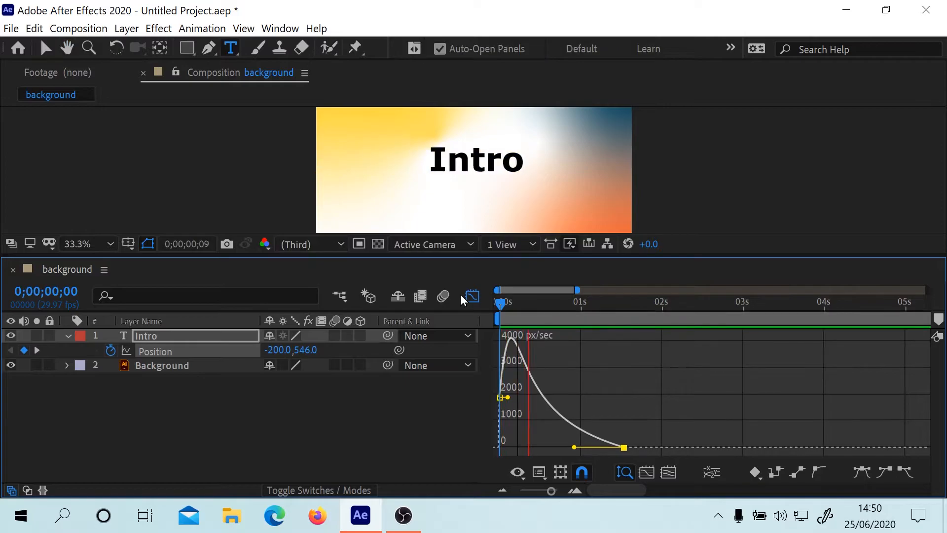
left_click(550, 305)
left_click(499, 306)
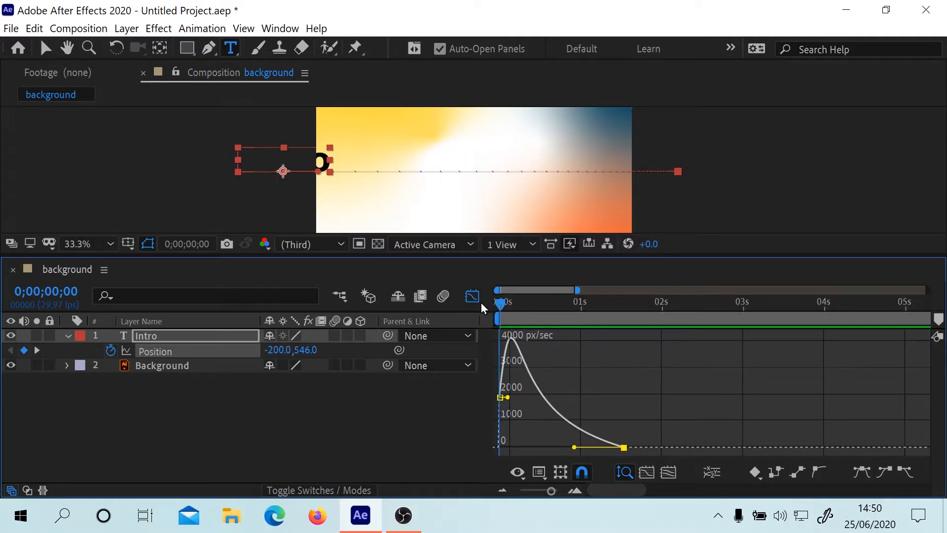
key("space")
left_click(554, 306)
key("Home")
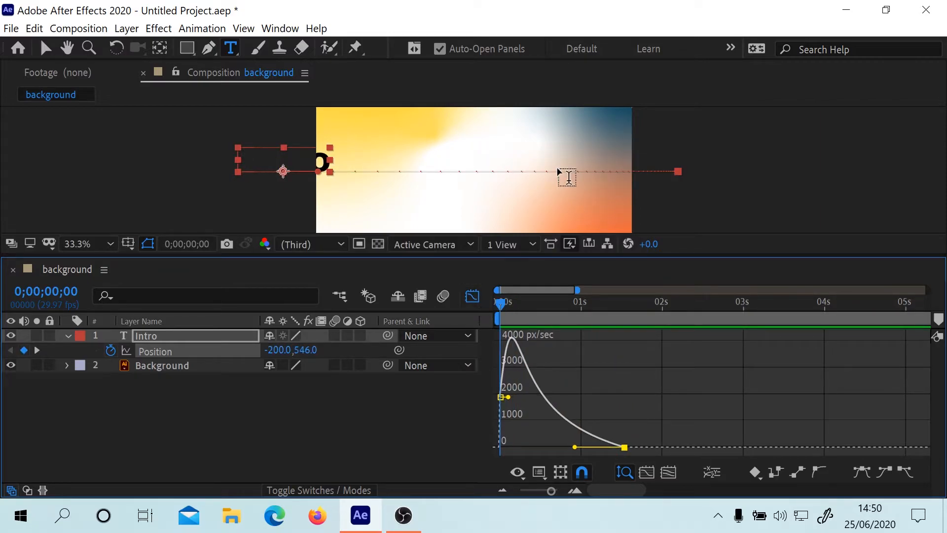
key("space")
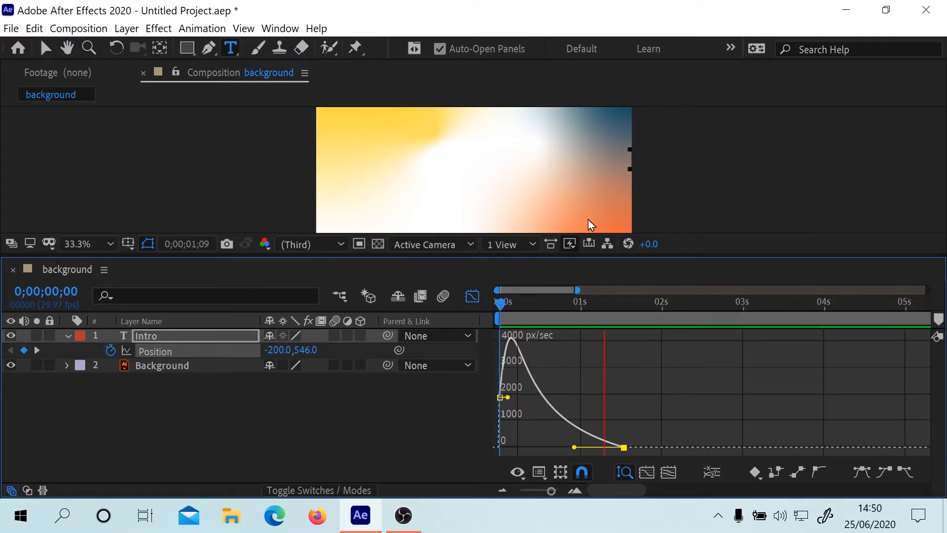
key("space")
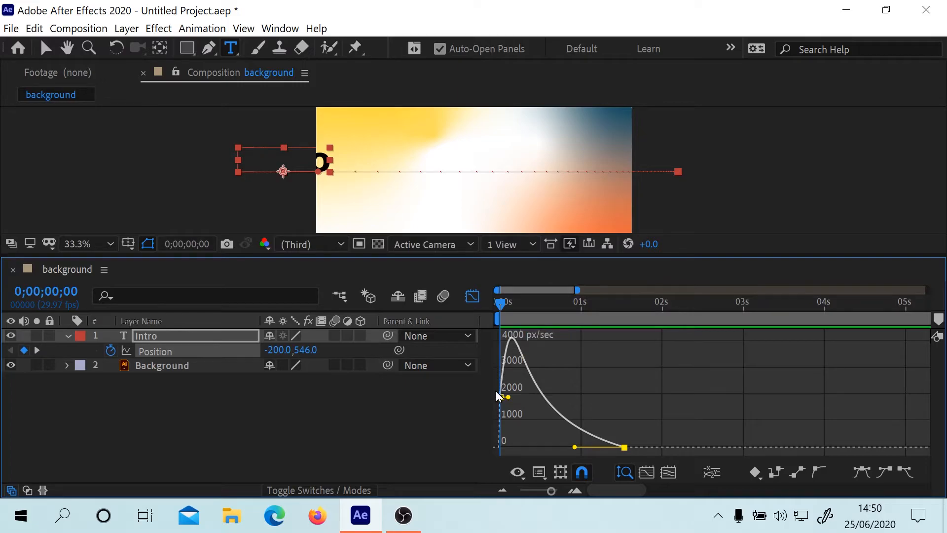
Step: Play back the Intro text's accelerating and slowing motion several times and return to the start of the timeline
mouse_move(510, 339)
key("space")
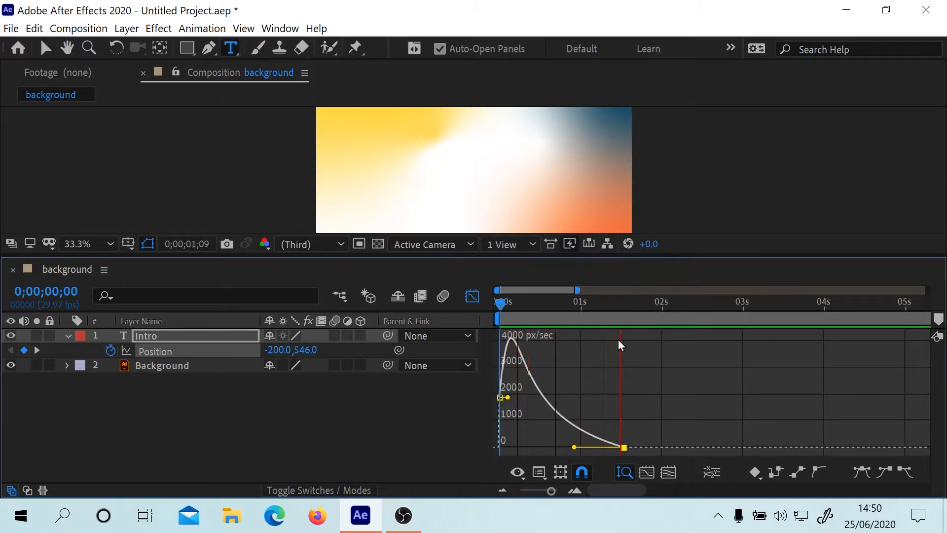
key("space")
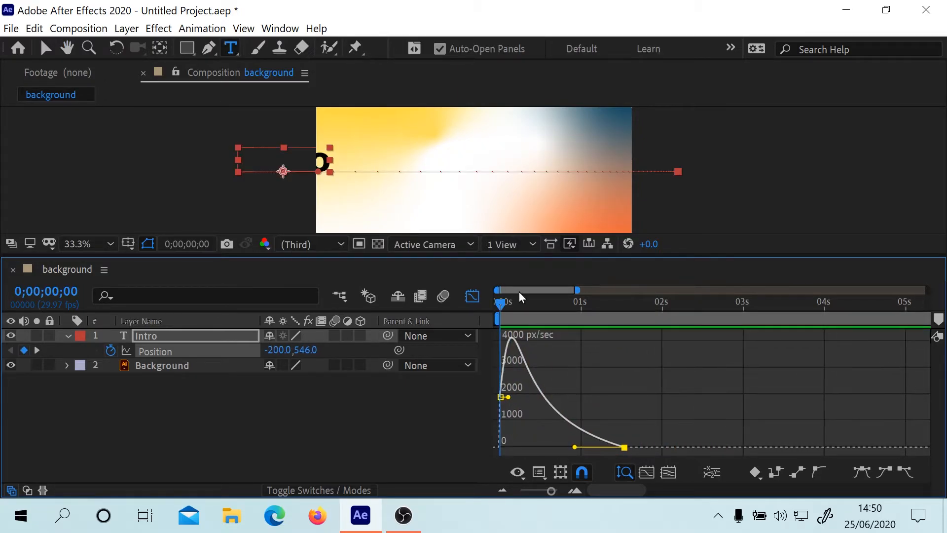
key("space")
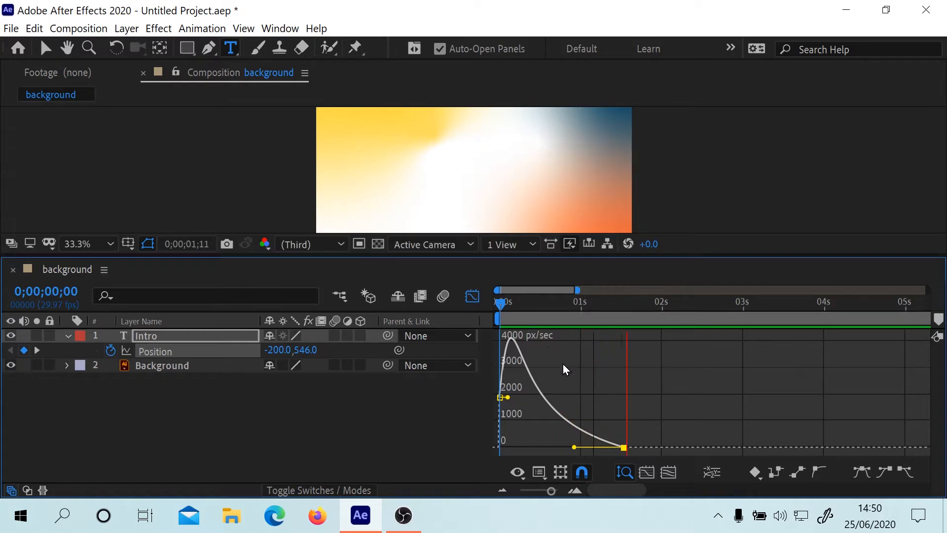
left_click(567, 358)
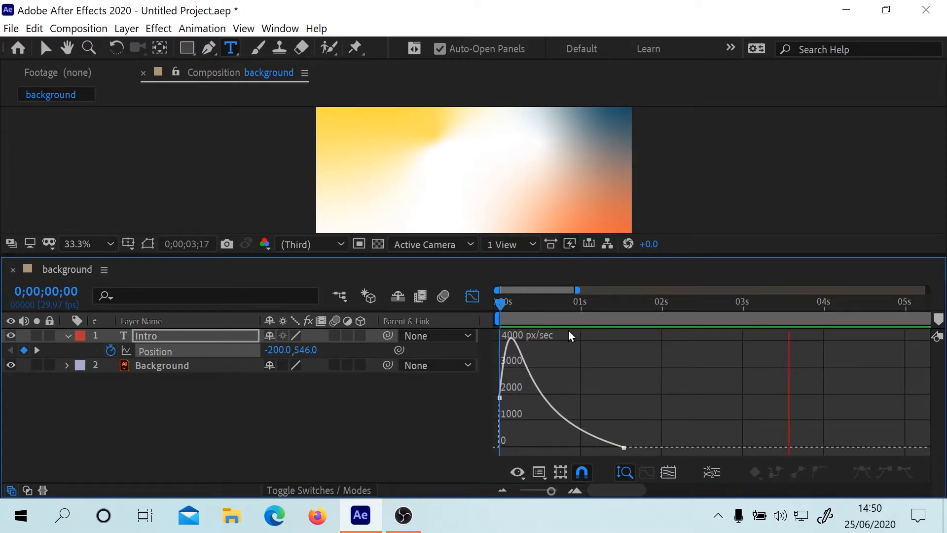
left_click(528, 310)
key("Home")
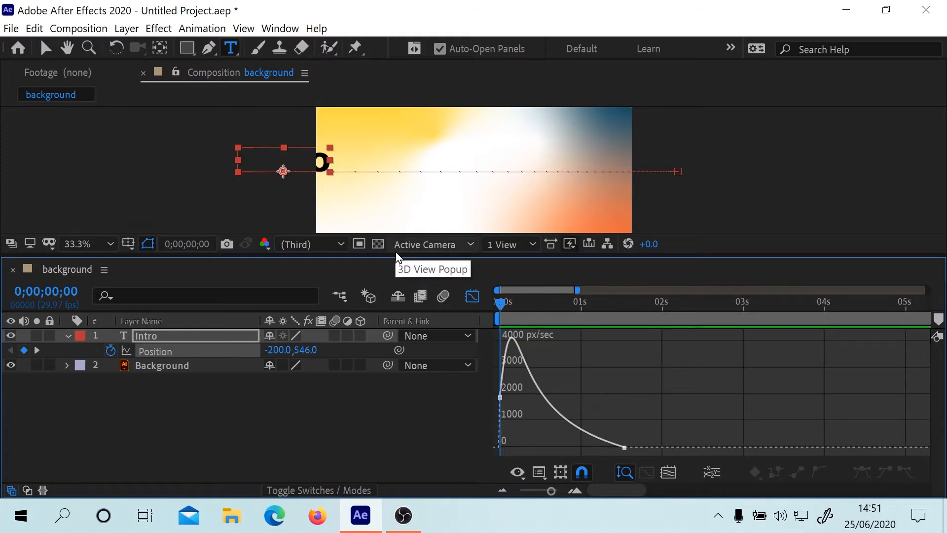
Step: Add a new text layer reading "Chapter 1" on the line below the Intro text in the background composition
left_click_drag(396, 253, 396, 331)
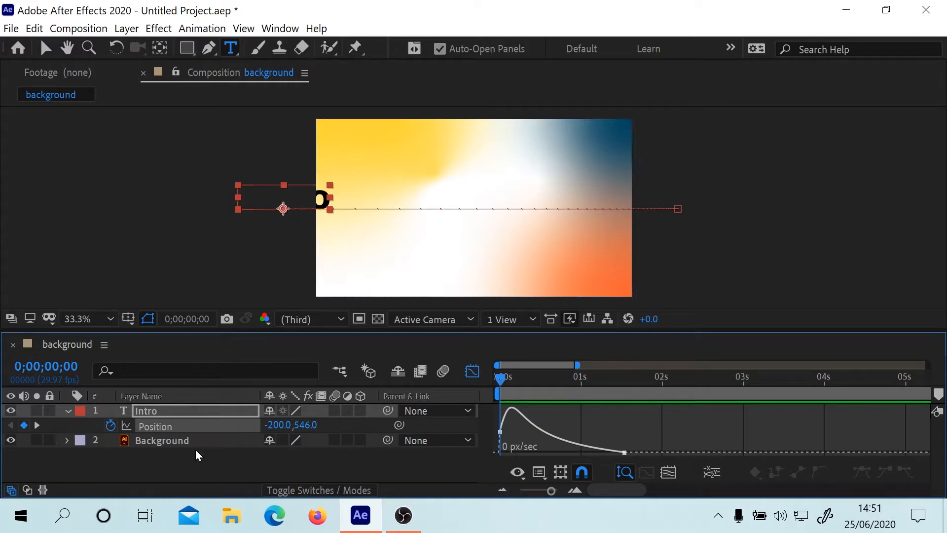
right_click(186, 463)
left_click(102, 469)
right_click(102, 469)
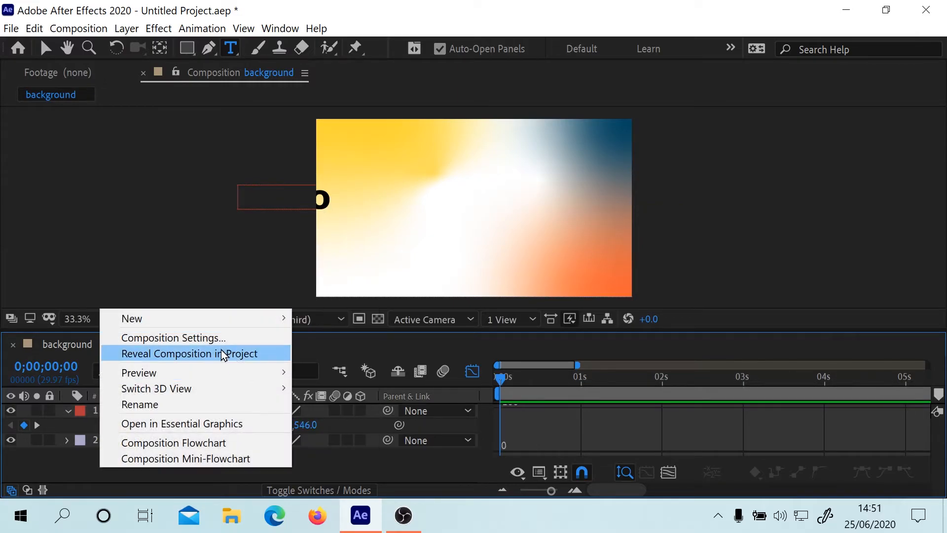
mouse_move(174, 328)
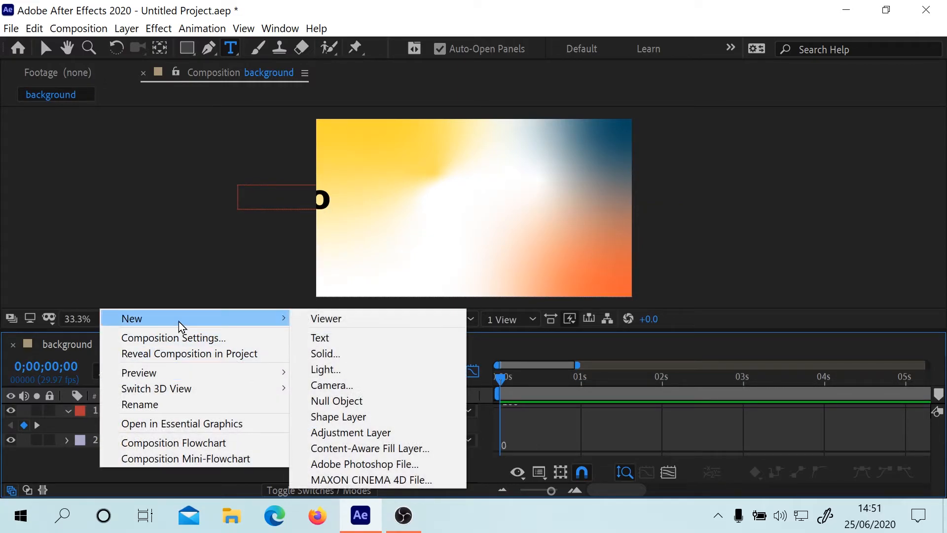
left_click(311, 338)
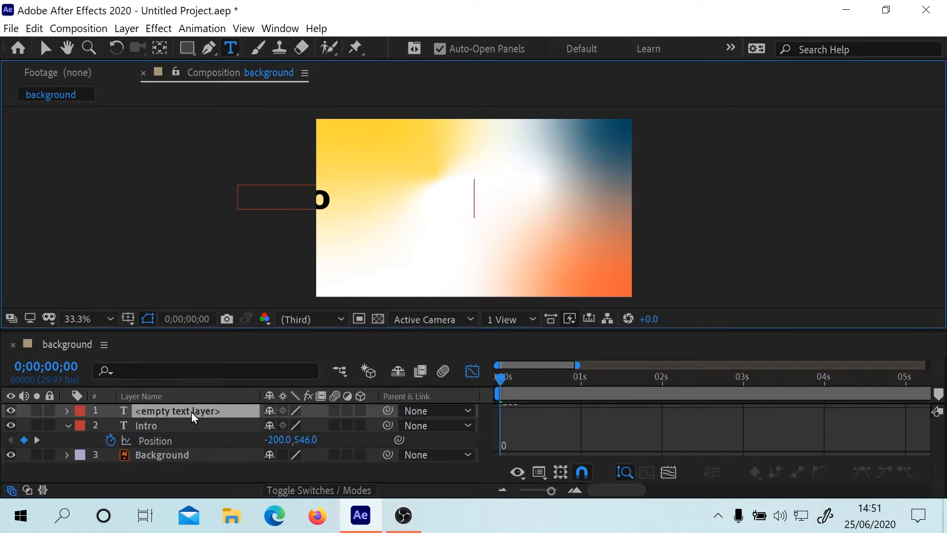
key("Return")
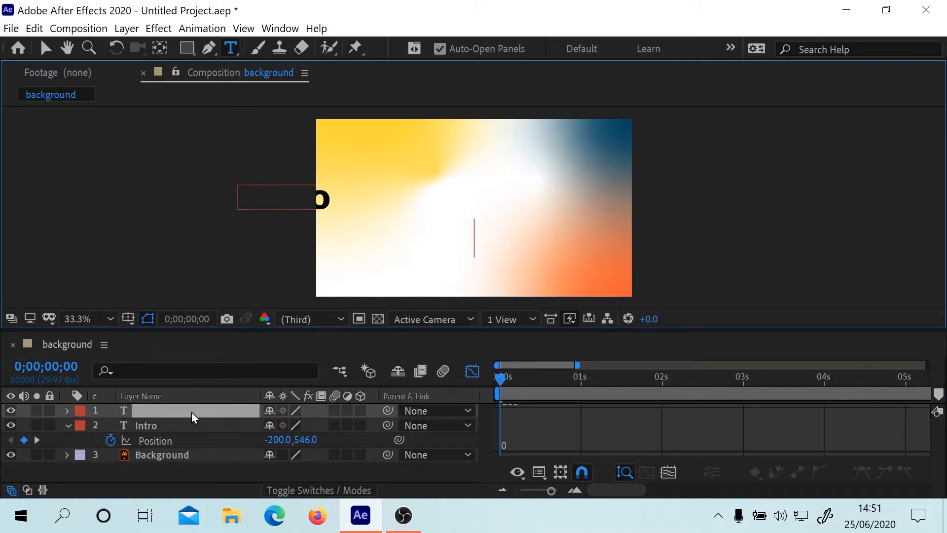
type("Chapter 1")
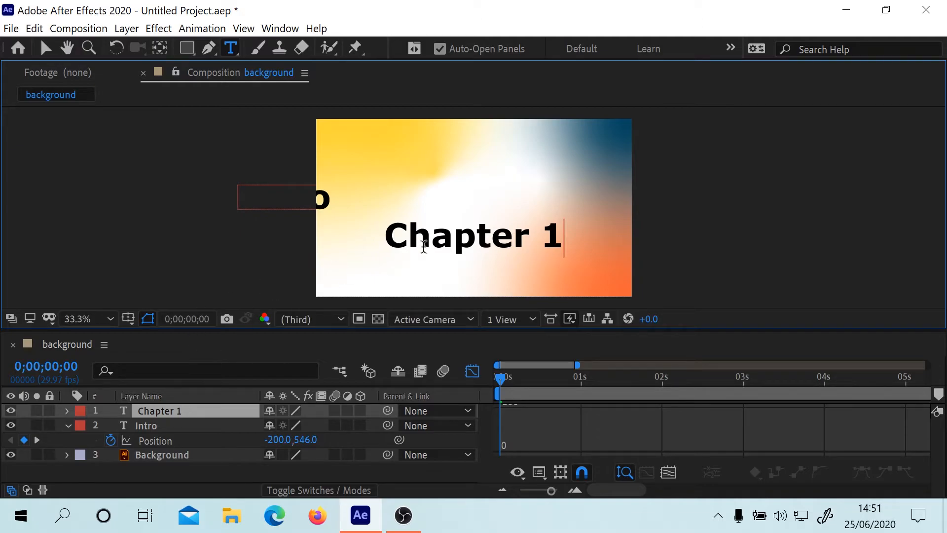
left_click(45, 48)
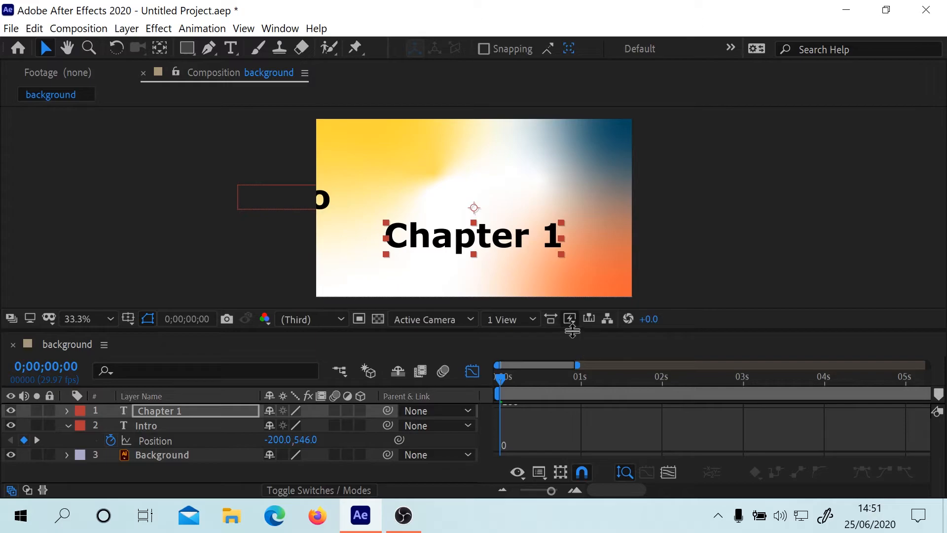
Step: Switch the timeline from the Graph Editor back to layer bars and readjust the timeline's height
left_click_drag(668, 332, 650, 277)
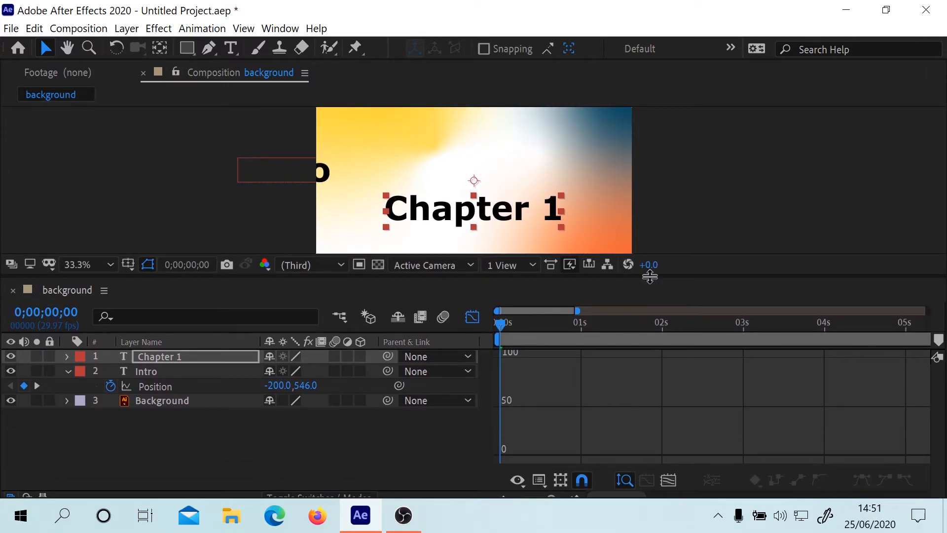
left_click(472, 317)
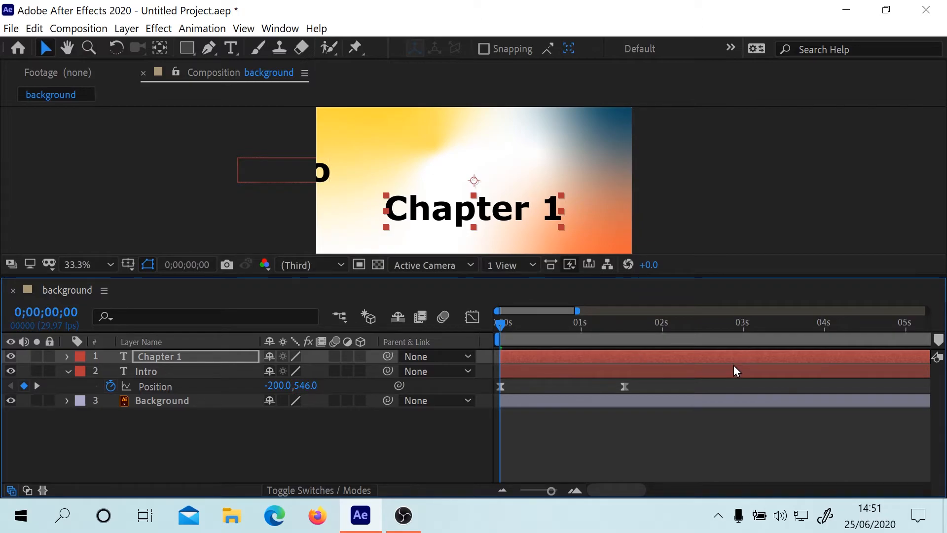
left_click_drag(709, 275, 700, 326)
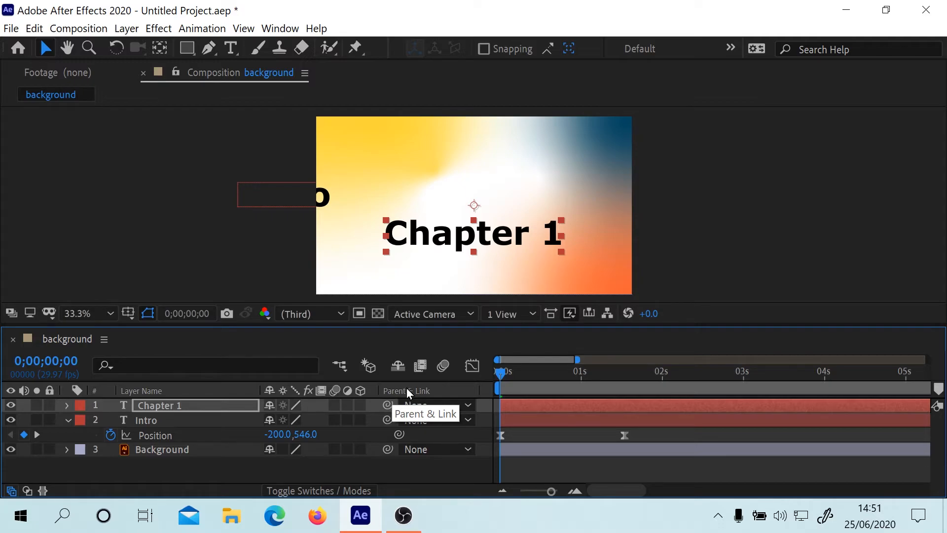
Step: Reveal the Chapter 1 layer's Position and link it to the Intro layer's Position with the property pick whip
left_click(203, 421)
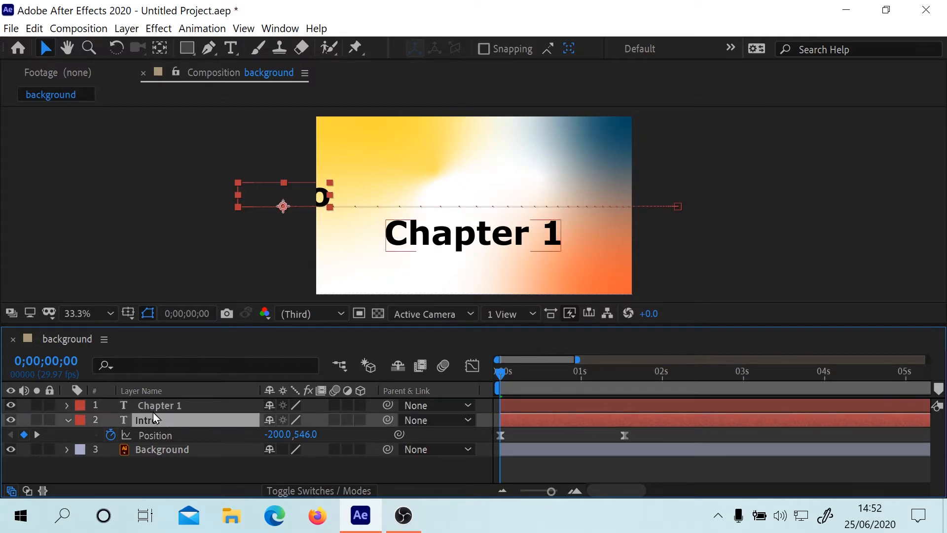
left_click(138, 407)
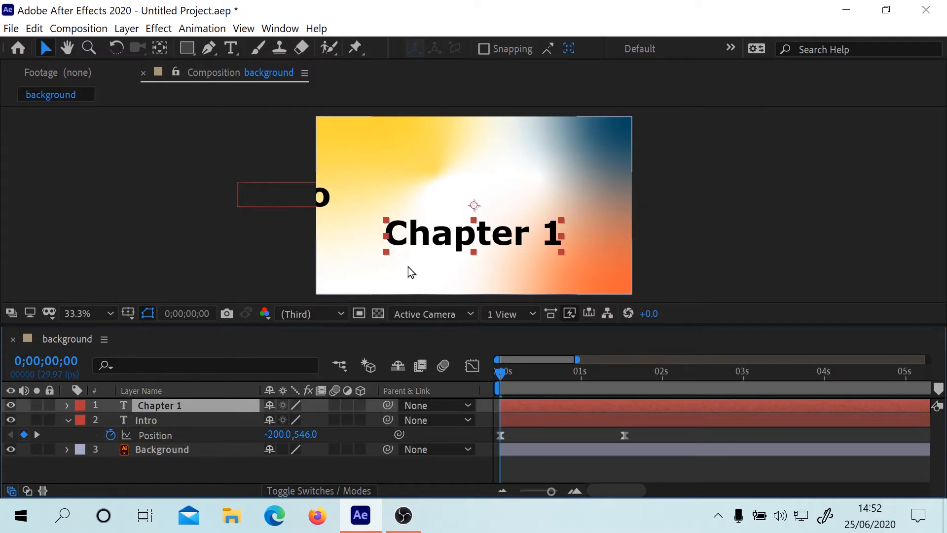
key("p")
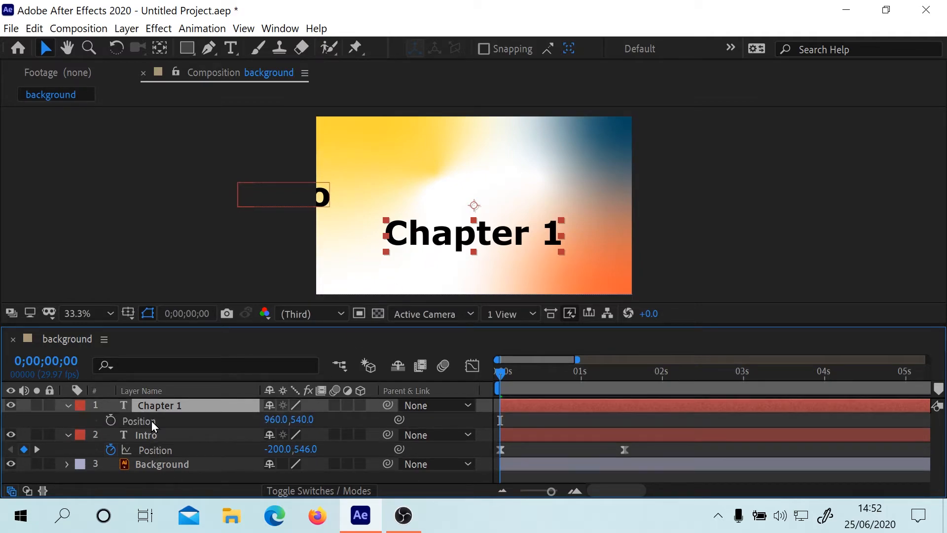
key("space")
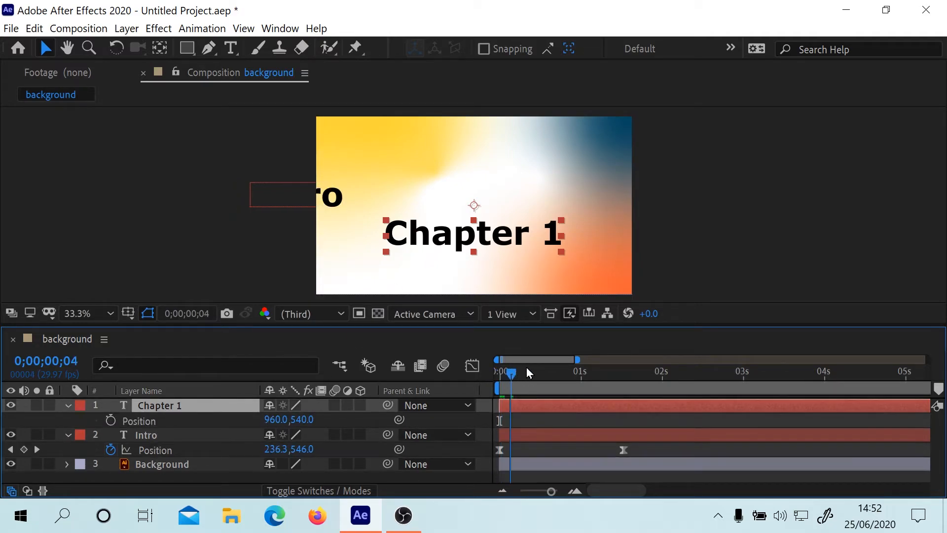
key("space")
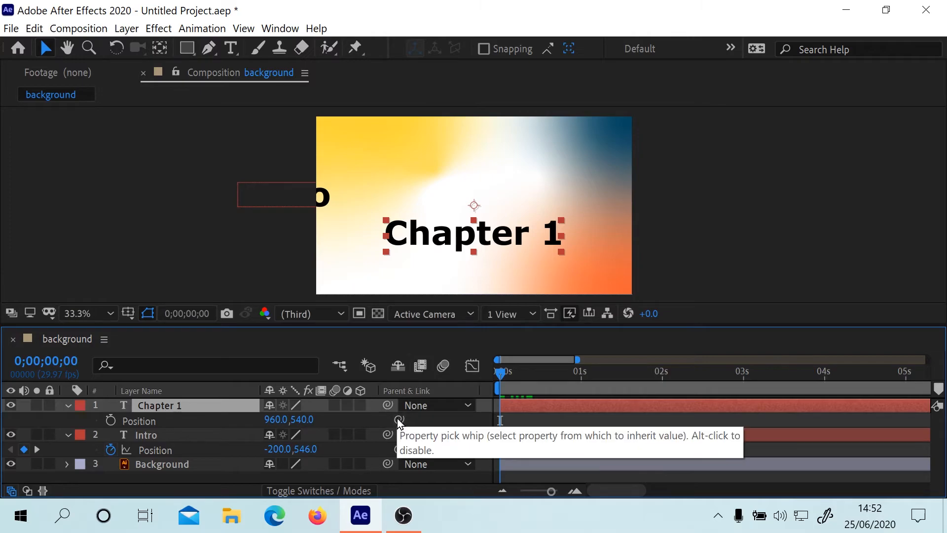
left_click_drag(399, 420, 175, 450)
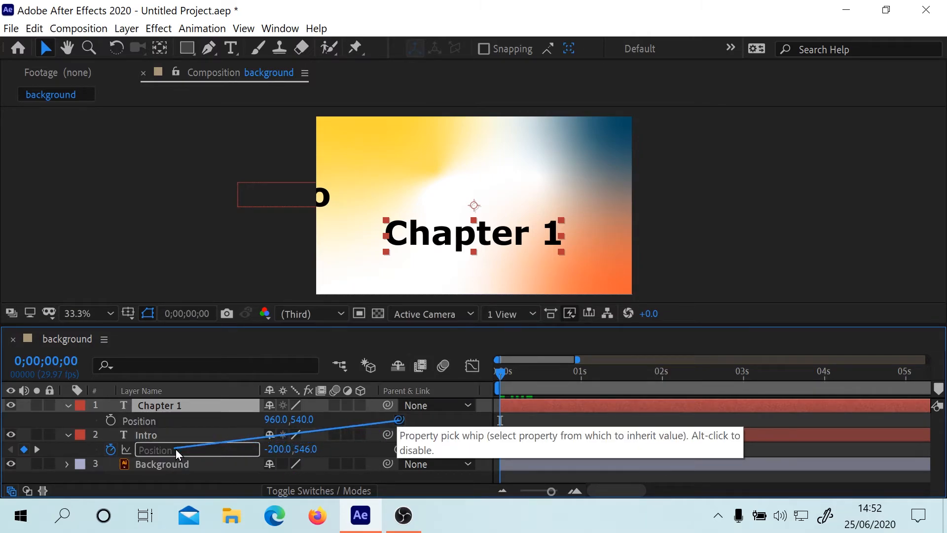
left_click_drag(175, 449, 176, 449)
left_click_drag(175, 448, 175, 449)
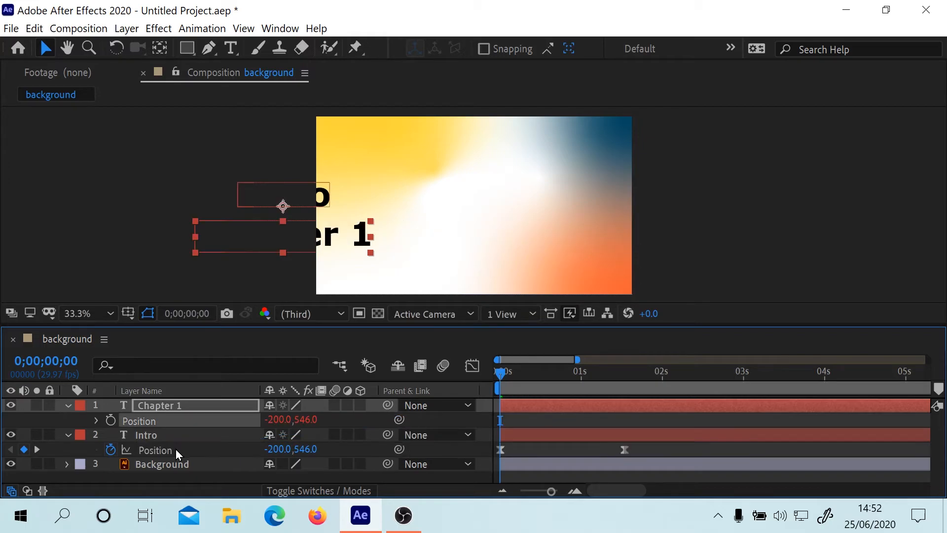
Step: Preview the Intro and Chapter 1 texts moving together and return to the start of the timeline
key("space")
key("space")
key("space")
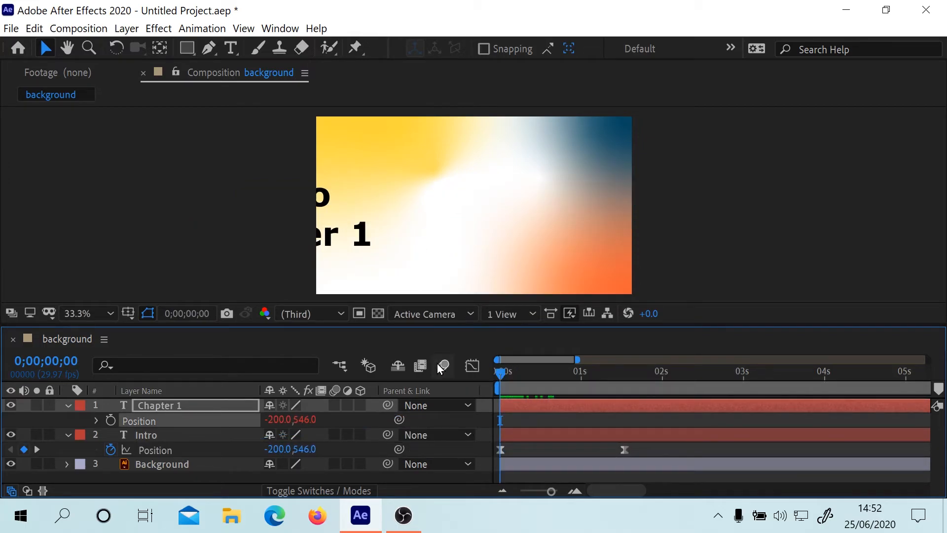
key("space")
key("space")
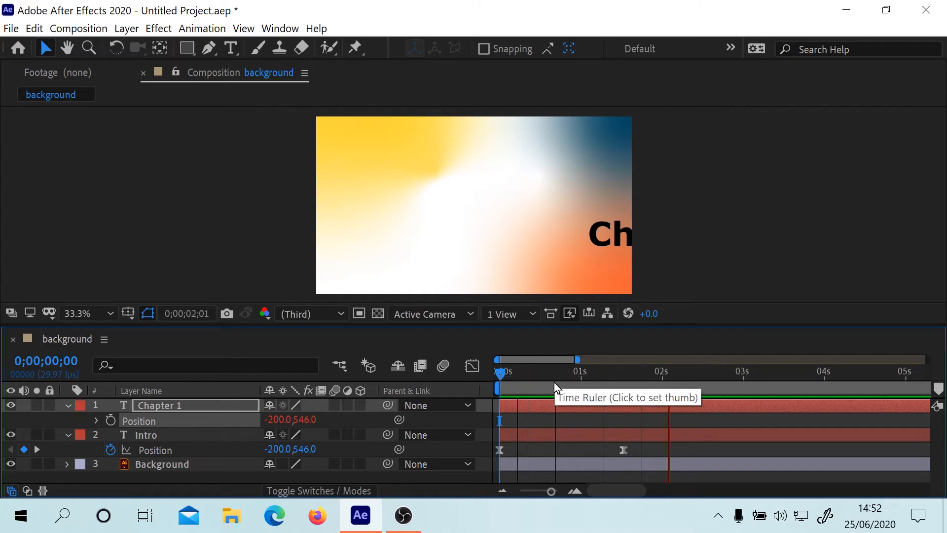
left_click(573, 370)
key("space")
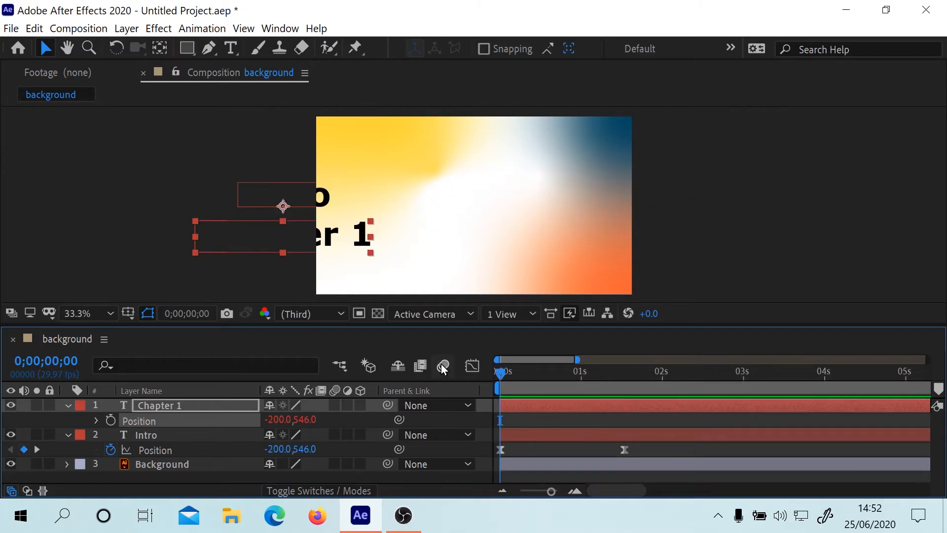
left_click(583, 375)
left_click(535, 374)
left_click_drag(515, 374, 463, 378)
Step: Create a new shape layer, reveal its Position and draw a pentagon in the upper right half of the composition with the Polygon tool
right_click(41, 424)
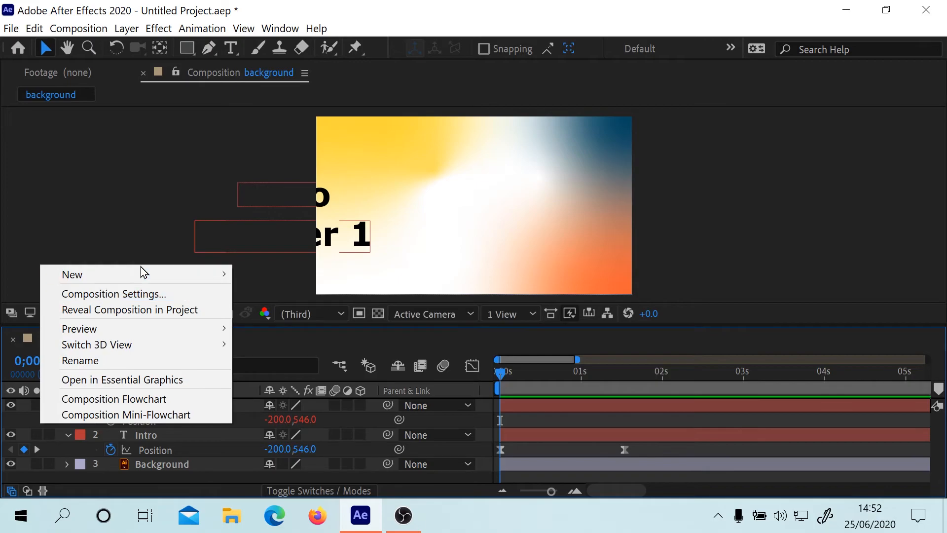
mouse_move(140, 276)
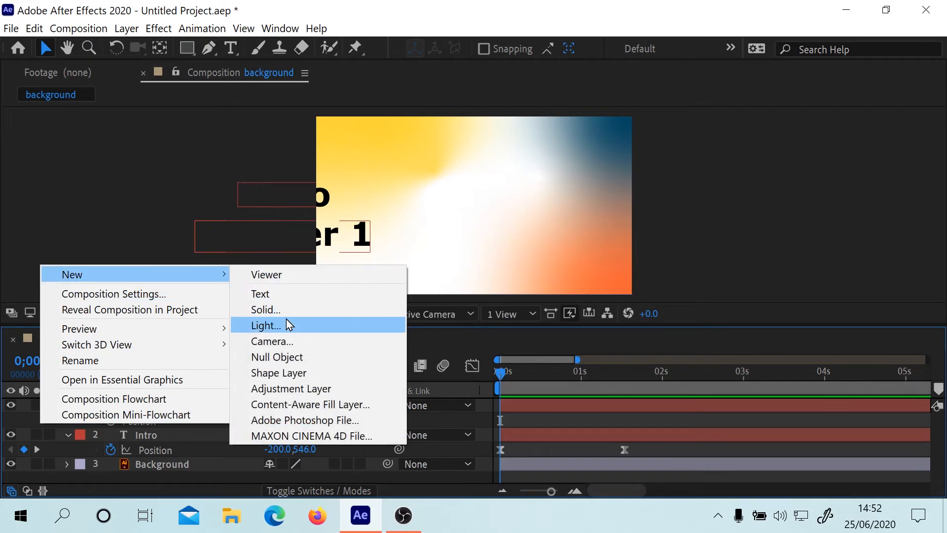
left_click(282, 373)
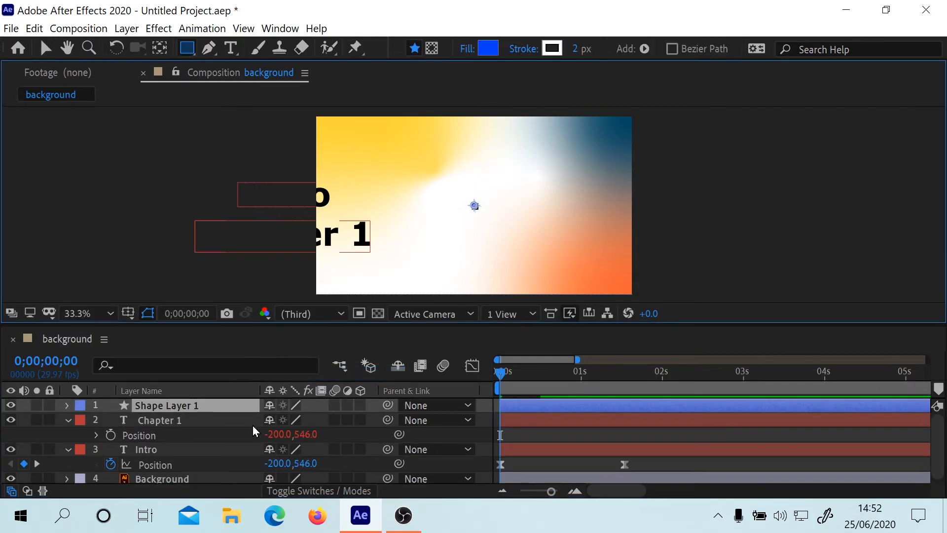
key("p")
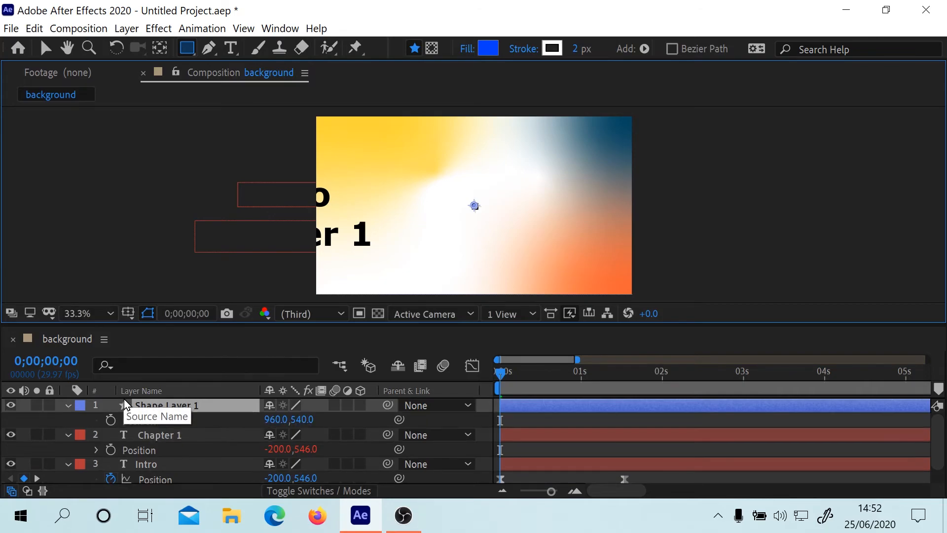
key("space")
key("space")
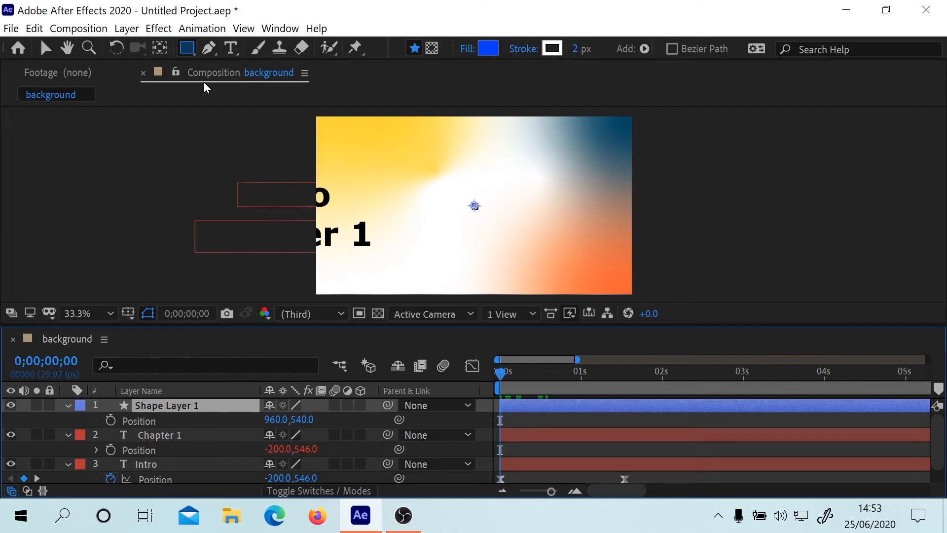
left_click_drag(186, 47, 247, 103)
mouse_move(522, 165)
left_mouse_down()
mouse_move(562, 210)
mouse_move(542, 192)
mouse_move(513, 200)
left_mouse_up()
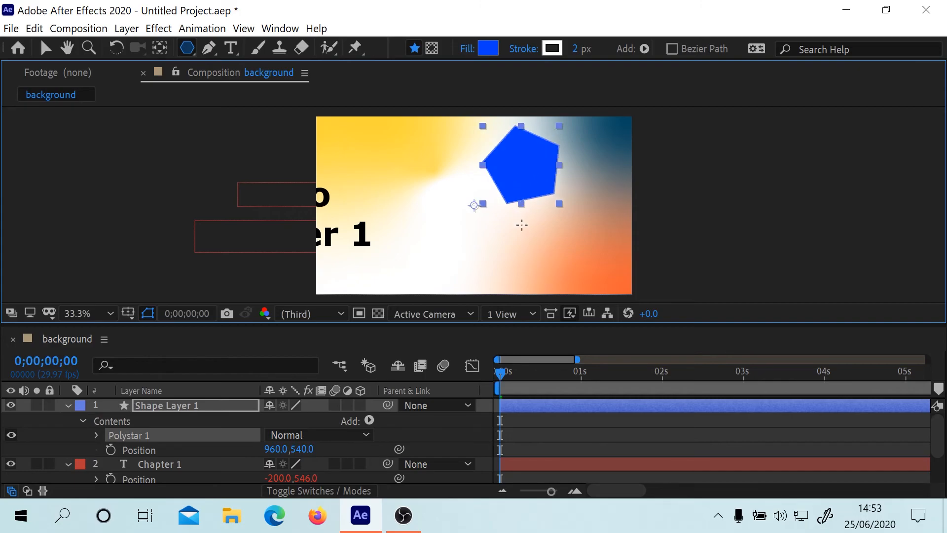
Step: Change the pentagon's fill colour to bright red
left_click(488, 49)
left_click_drag(510, 320, 510, 250)
left_click_drag(510, 170, 510, 152)
left_click(638, 152)
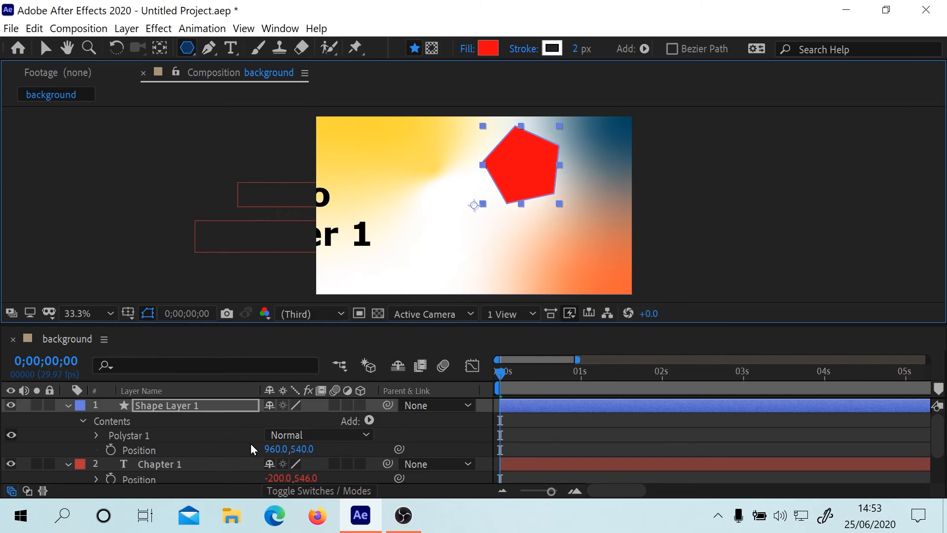
Step: Parent Shape Layer 1 to the Intro layer and preview the pentagon moving with the texts
left_click(436, 405)
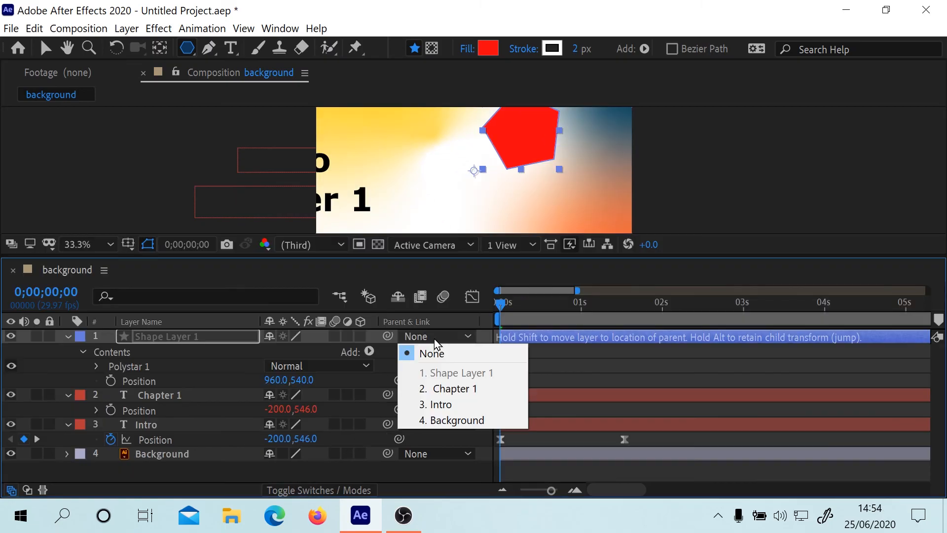
left_click(440, 408)
key("space")
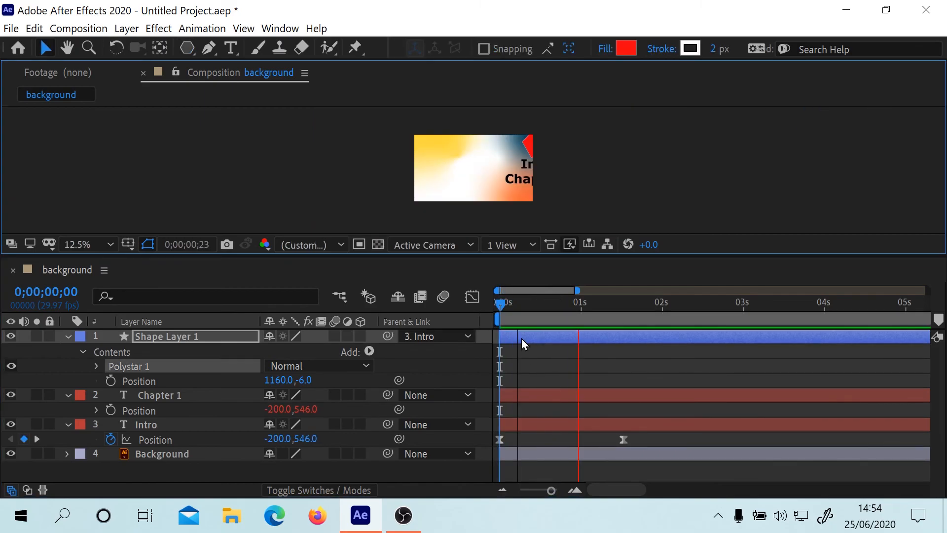
key("space")
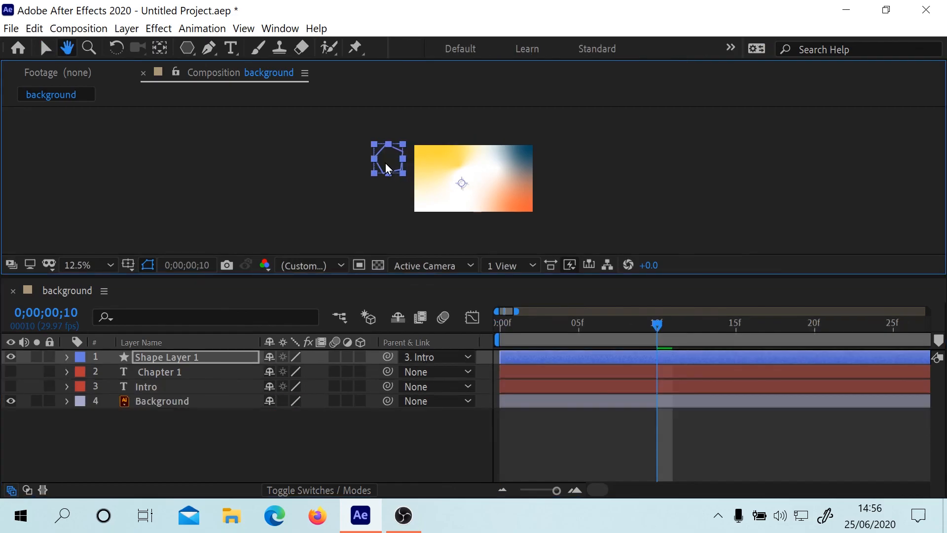
Step: Preview the parented pentagon's motion and move it down and right to the composition's left edge at 0;00;00;10
key("space")
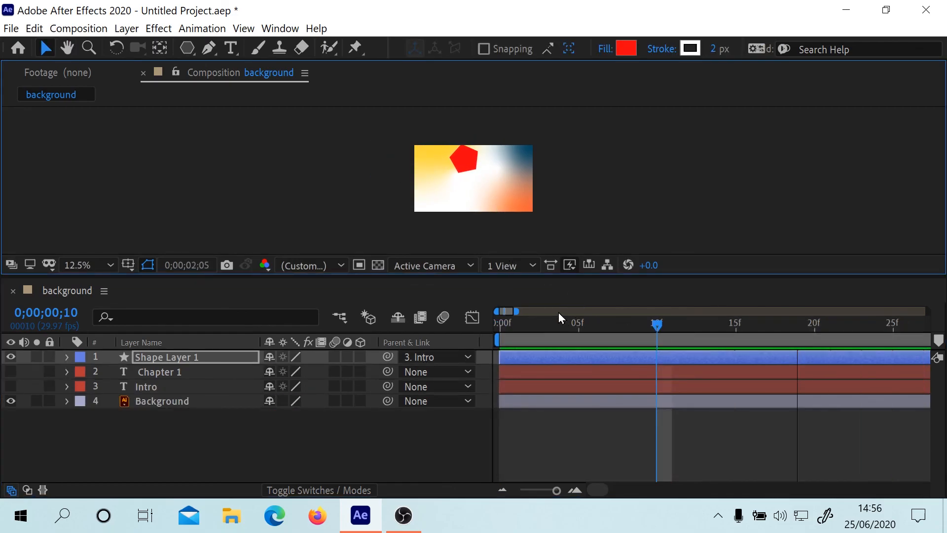
key("space")
left_click_drag(386, 156, 405, 189)
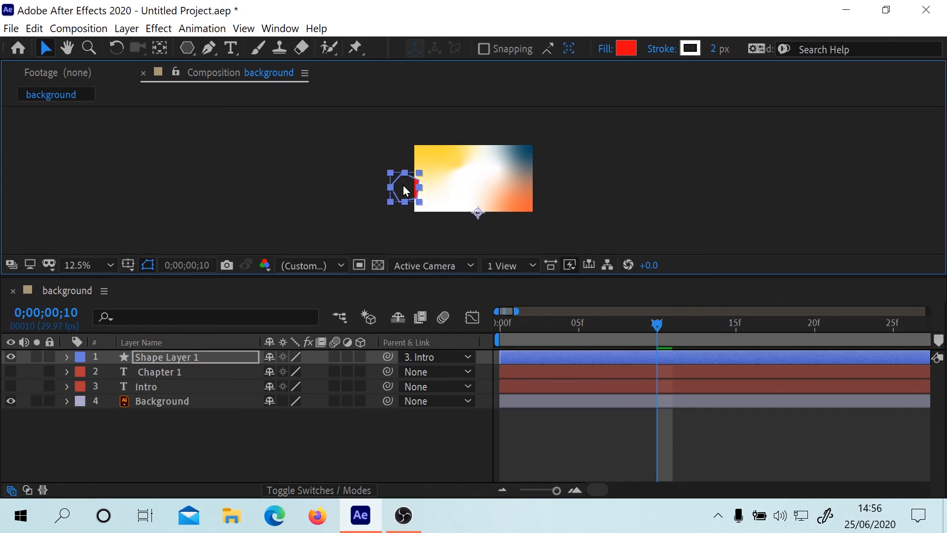